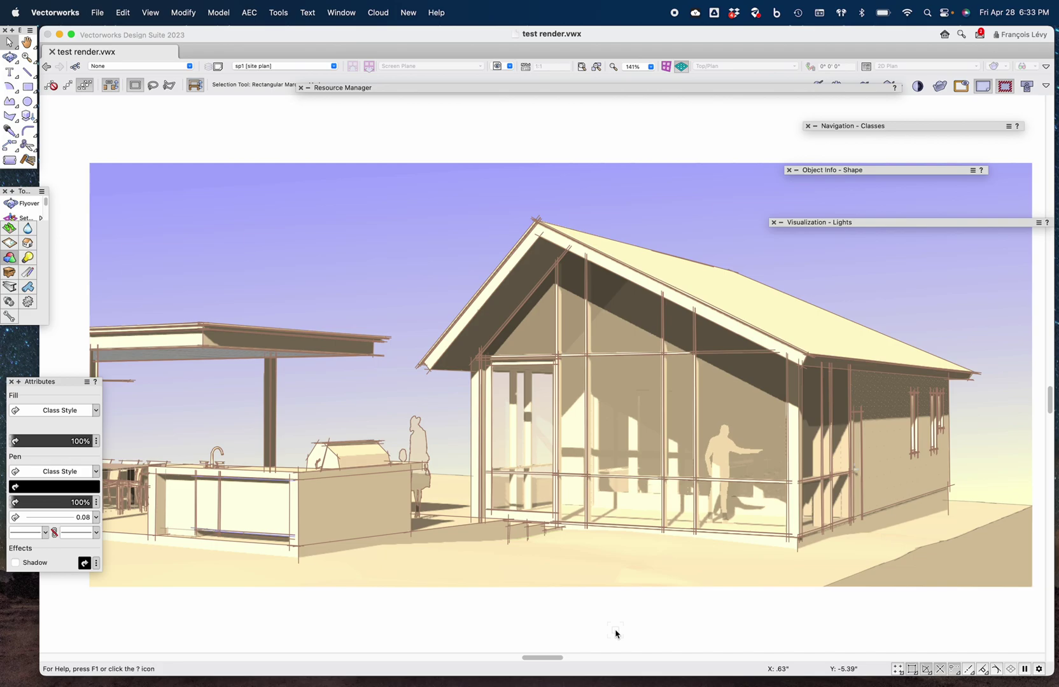
Step: Select the rendered viewport on sheet sp1, move Object Info aside, and open the Saved Views list
scroll(615, 634, "down", 5)
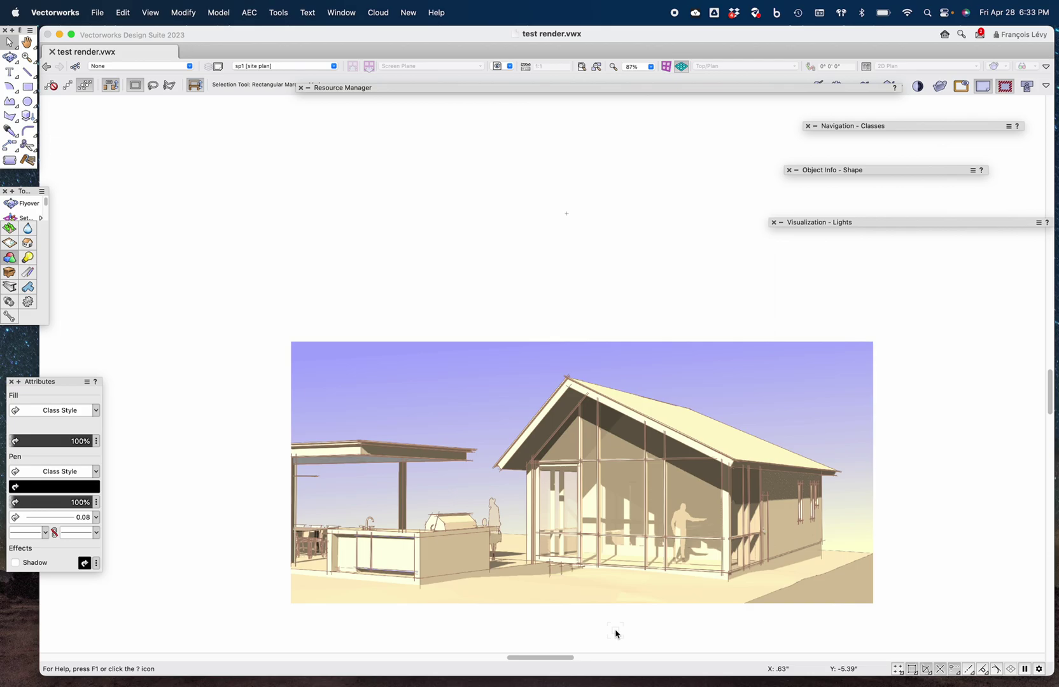
left_click(643, 541)
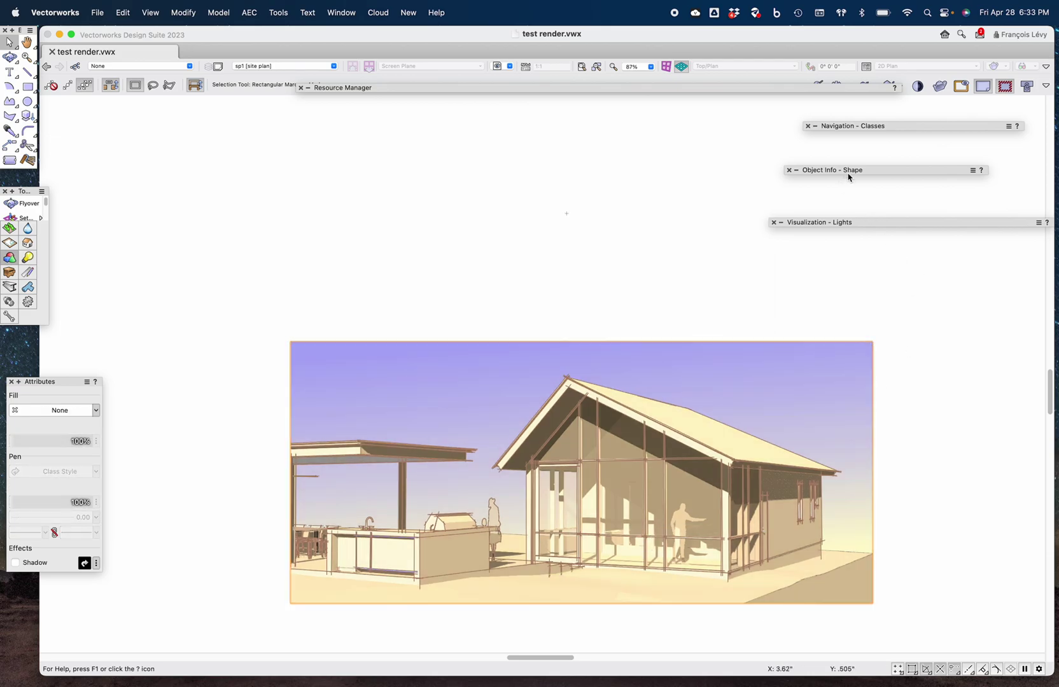
left_click(848, 172)
left_click_drag(848, 174, 878, 153)
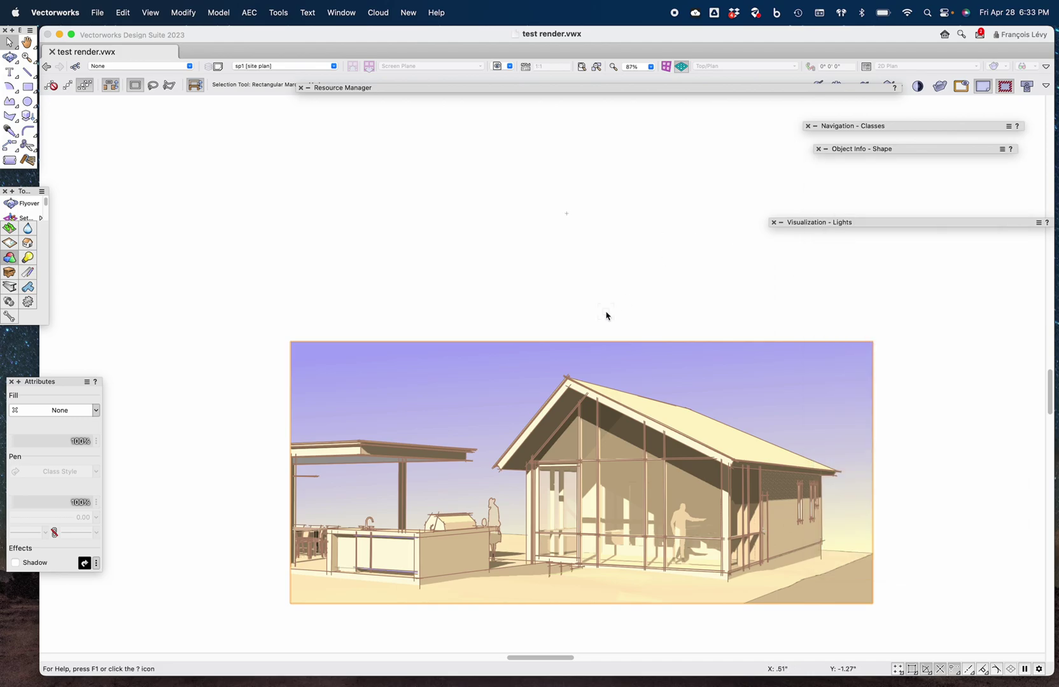
left_click(501, 68)
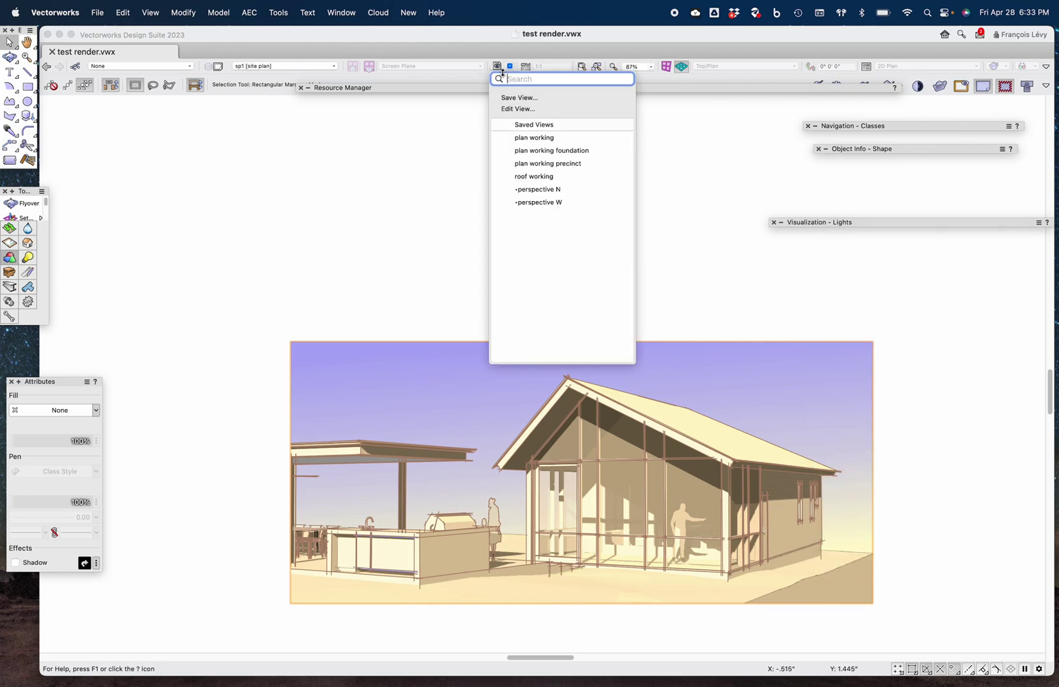
Step: Switch to the perspective W saved view and orbit up to a high aerial view
left_click(538, 202)
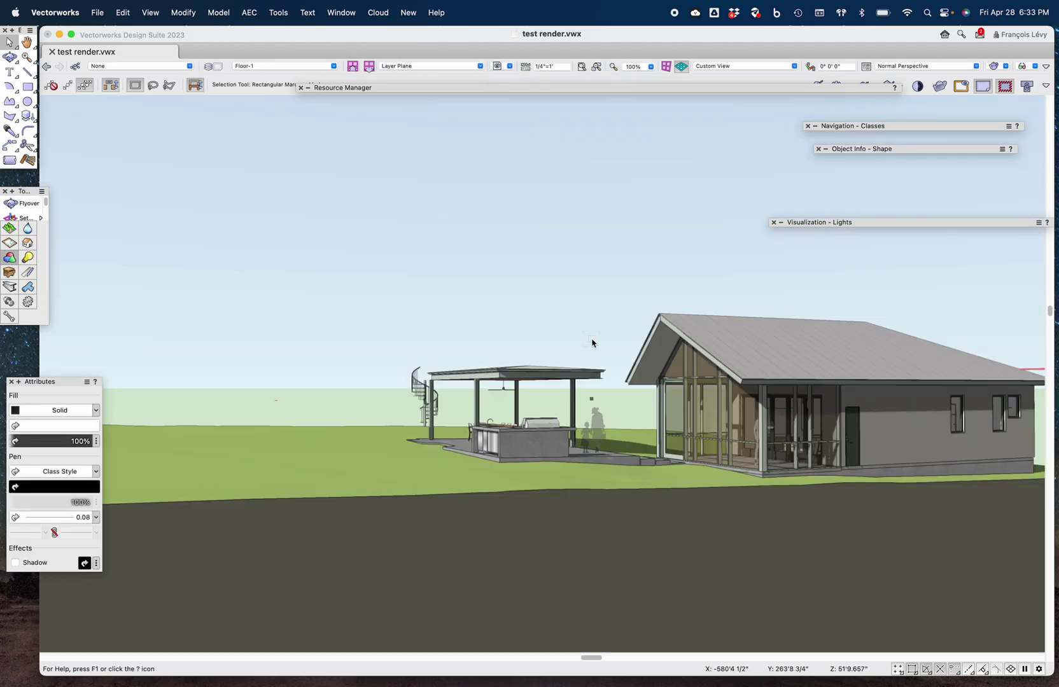
key("shift+c")
left_click_drag(605, 398, 560, 485)
Step: Zoom onto the patio and select the two-person figure symbol to inspect it in Object Info
key("c")
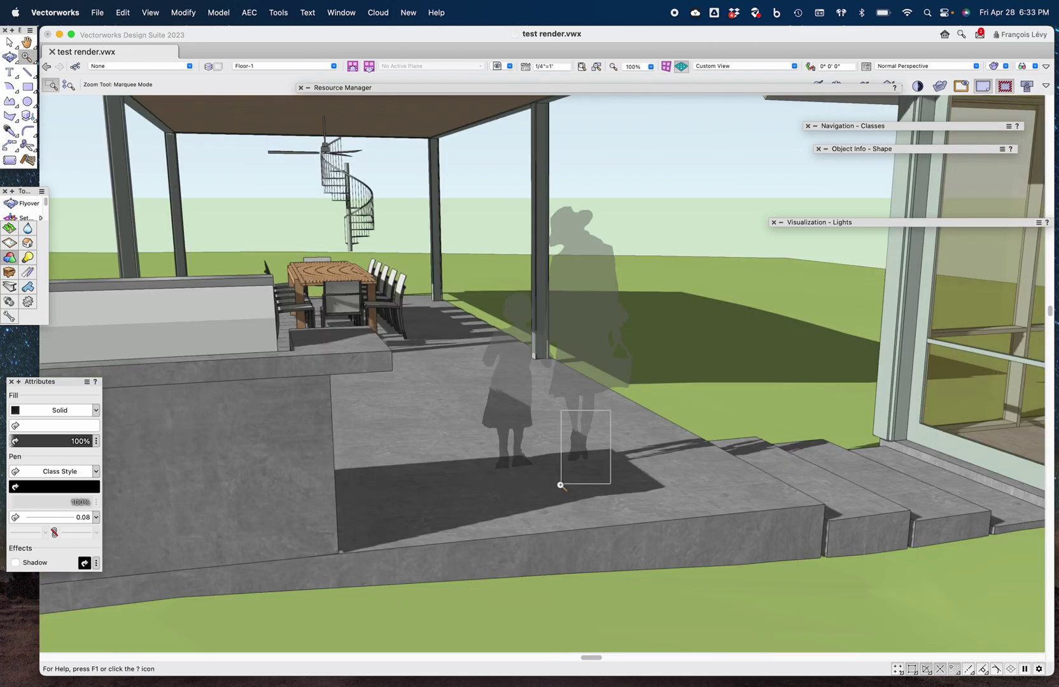
key("x")
left_click(586, 306)
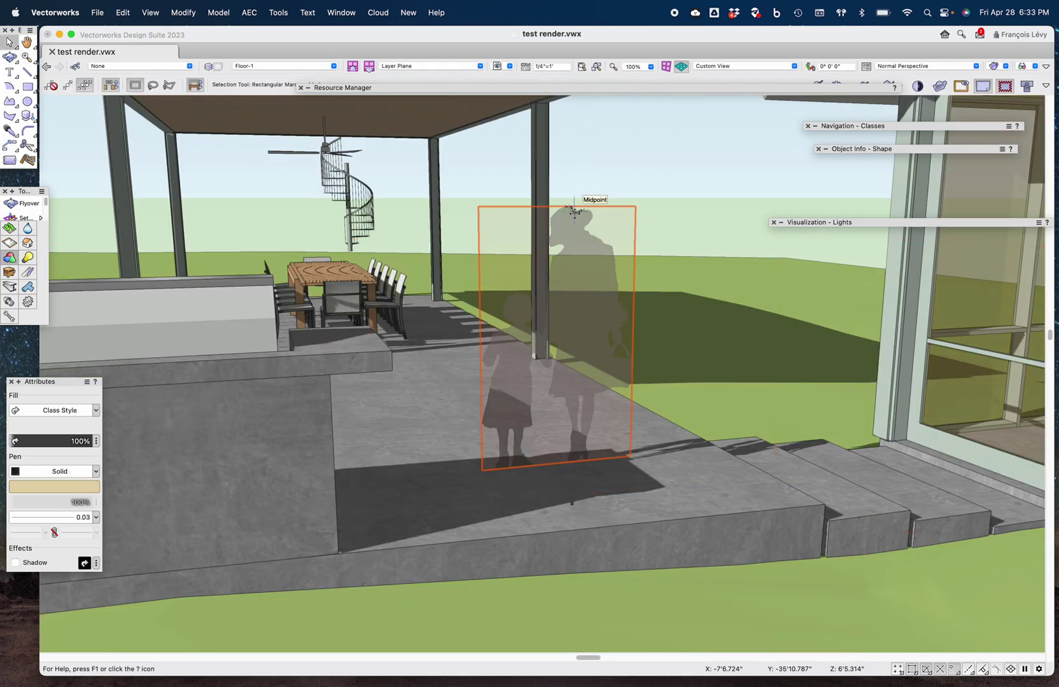
mouse_move(887, 154)
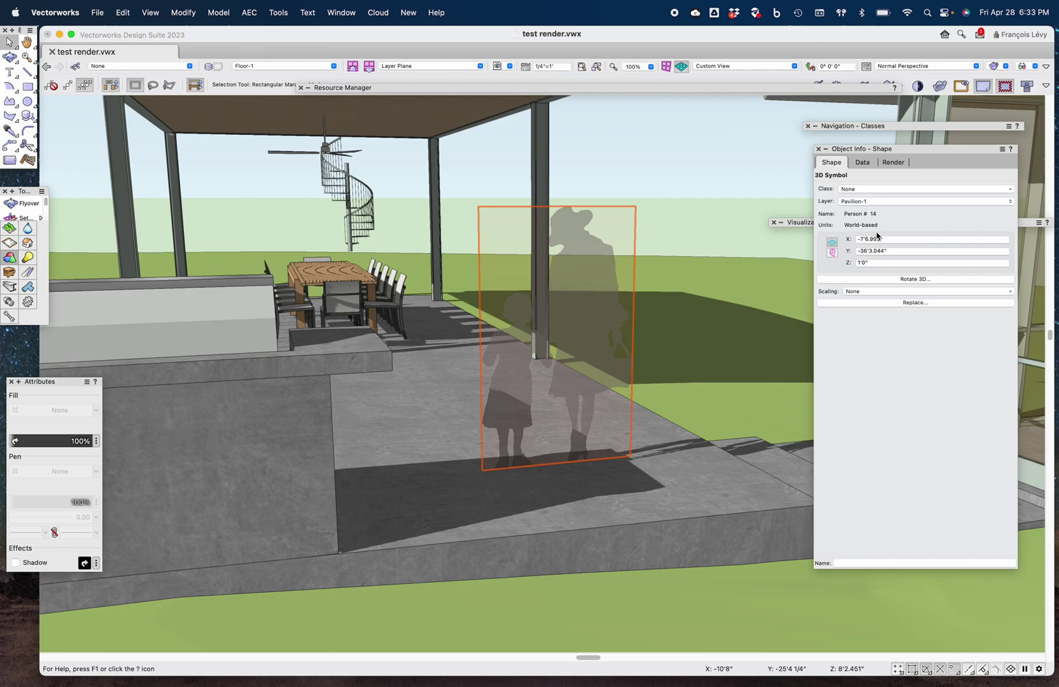
key("shift+c")
left_click_drag(574, 305, 631, 330)
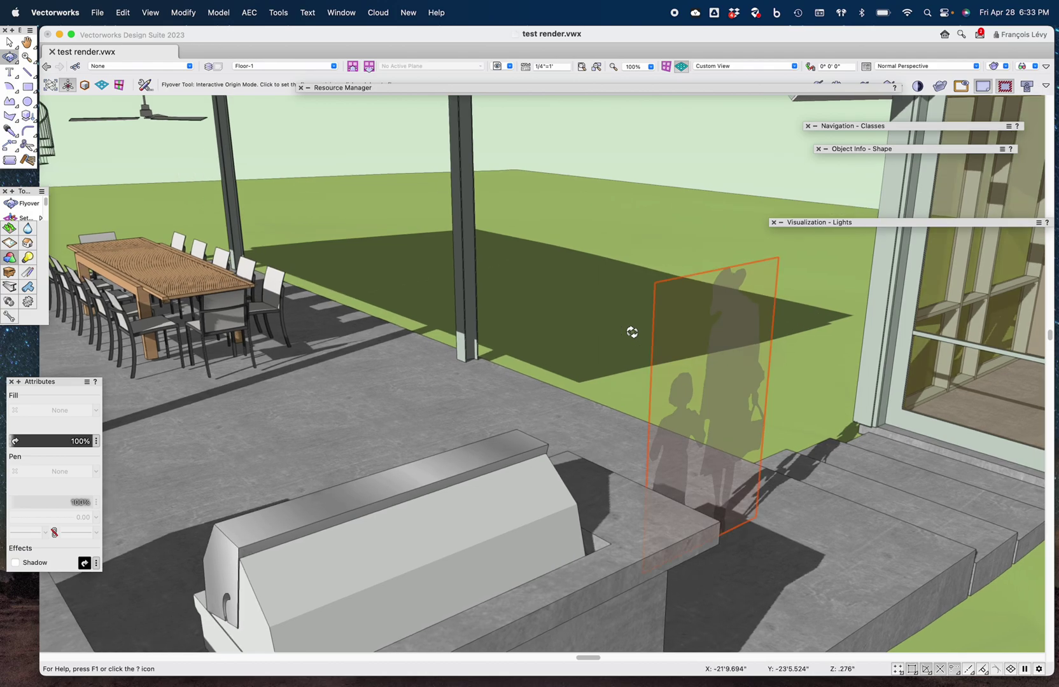
left_click_drag(748, 379, 706, 411)
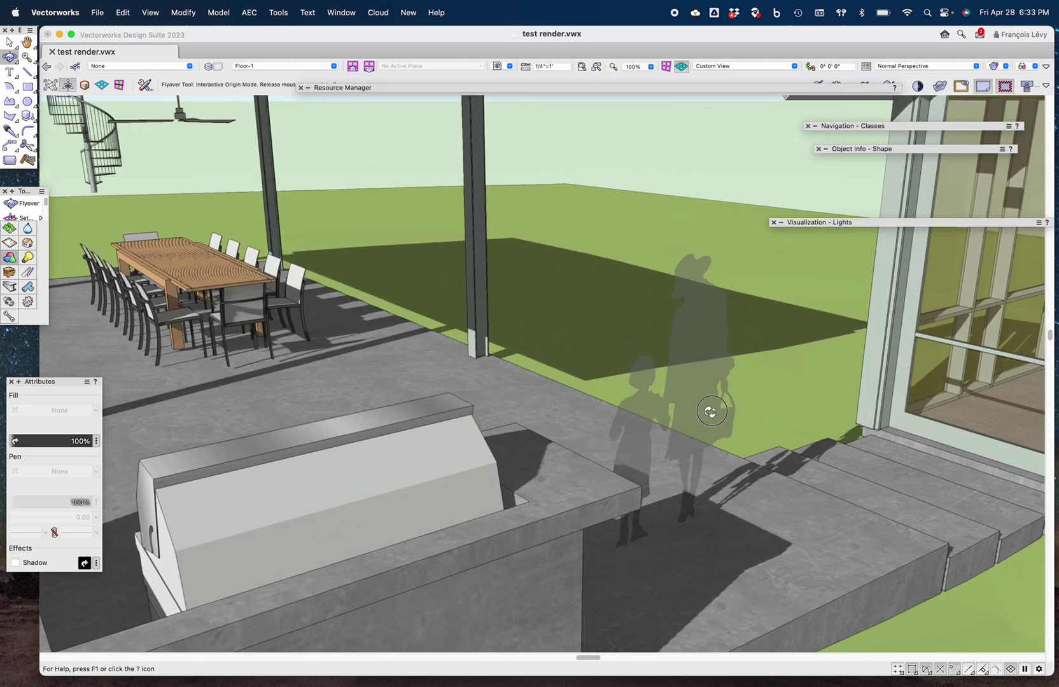
double_click(709, 413)
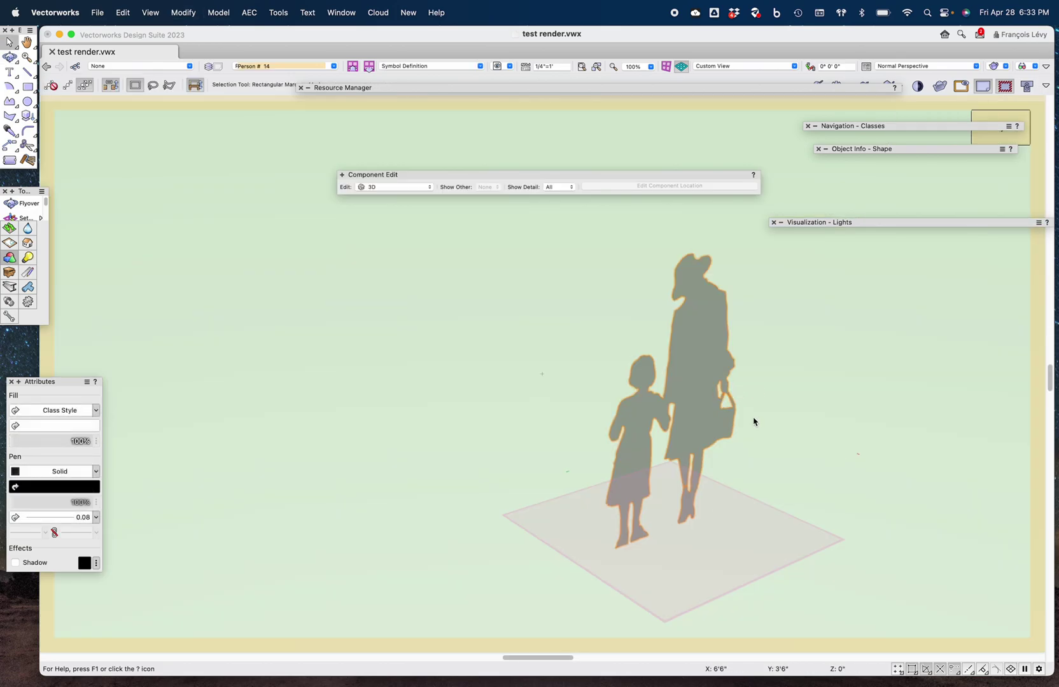
left_click(879, 148)
left_click(705, 270)
mouse_move(884, 150)
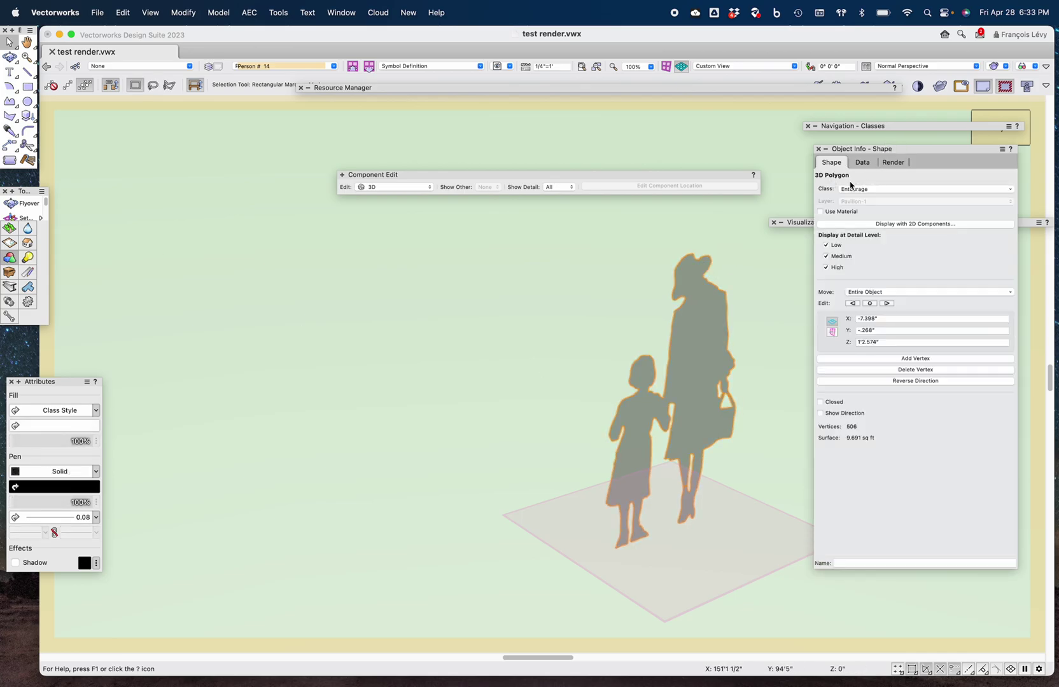
left_click(894, 163)
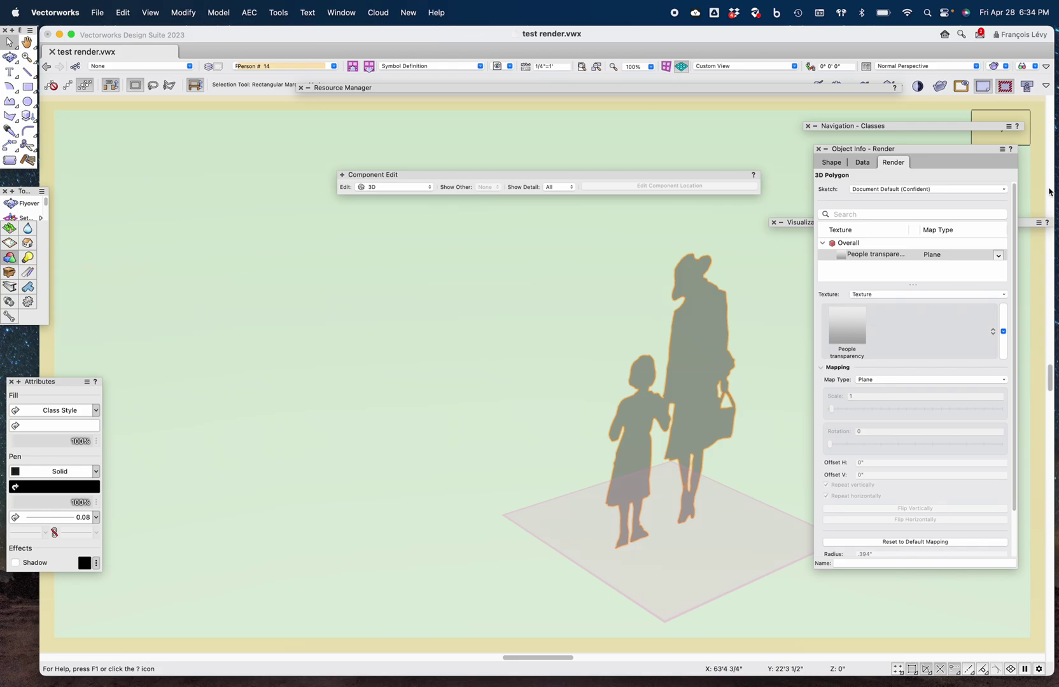
left_click(1009, 123)
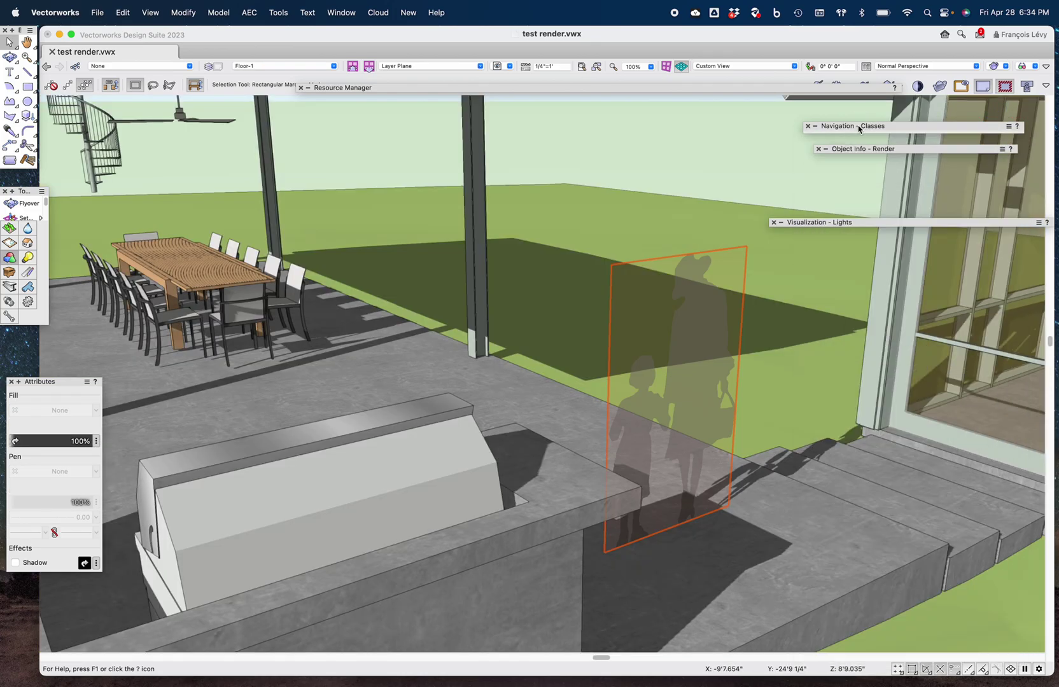
Step: Zoom out and orbit with Flyover to a low side view framing the house and pavilion
mouse_move(855, 222)
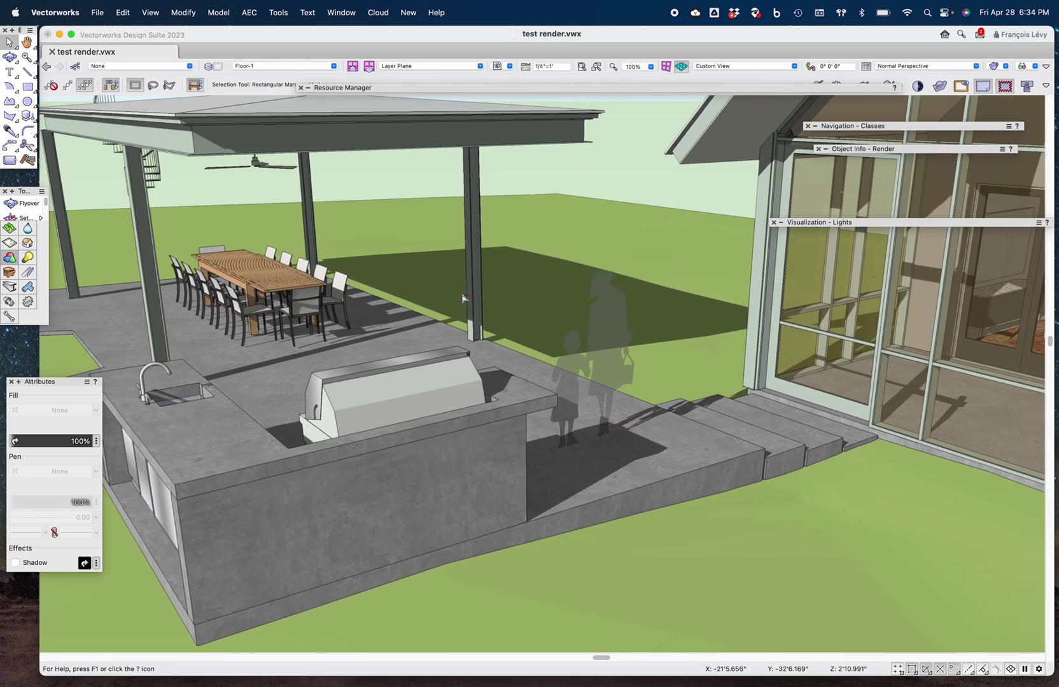
scroll(464, 298, "down", 5)
key("c")
left_click_drag(505, 371, 532, 331)
key("x")
left_click(734, 329)
key("c")
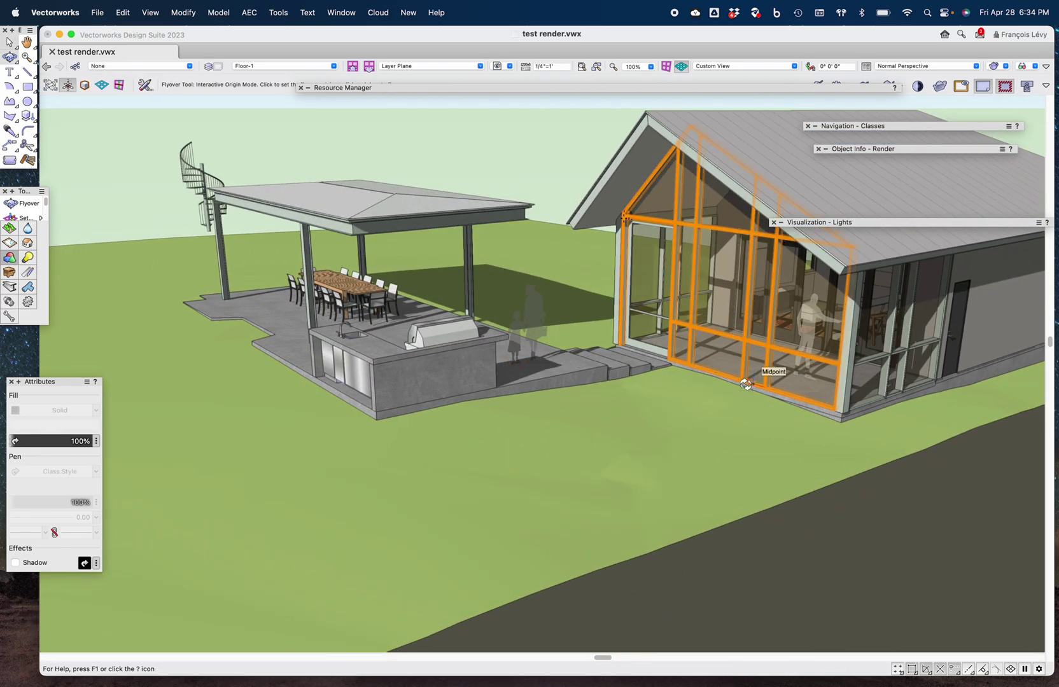
left_click_drag(841, 335, 635, 402)
Step: Draw a screen-plane rectangle from above the pavilion's left side to below the house's right end
key("4")
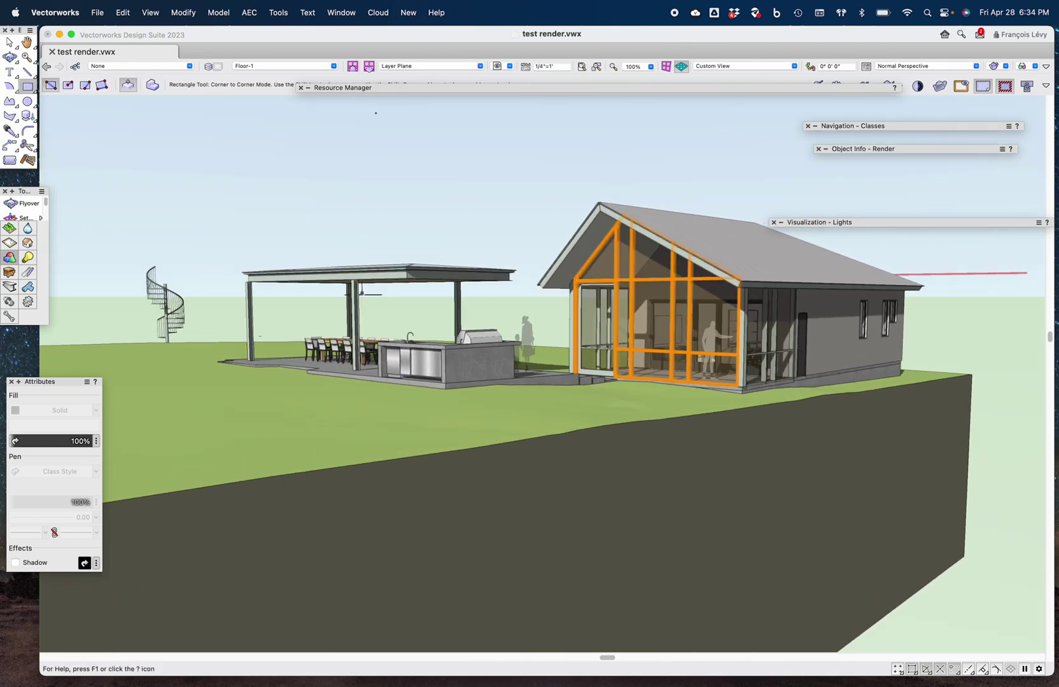
left_click(403, 66)
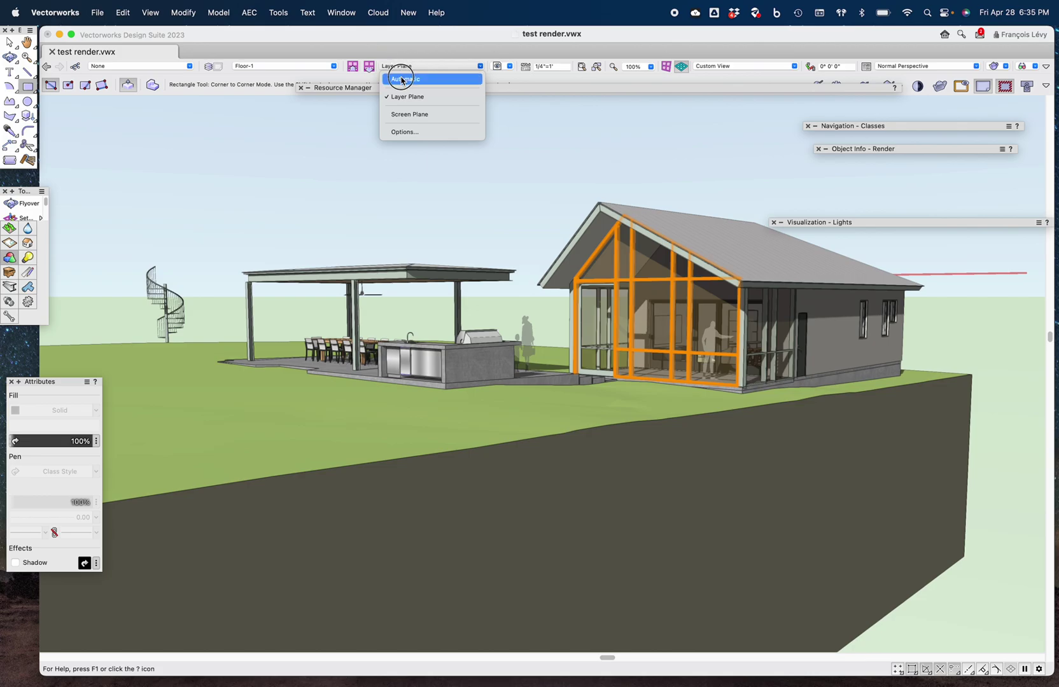
left_click(401, 112)
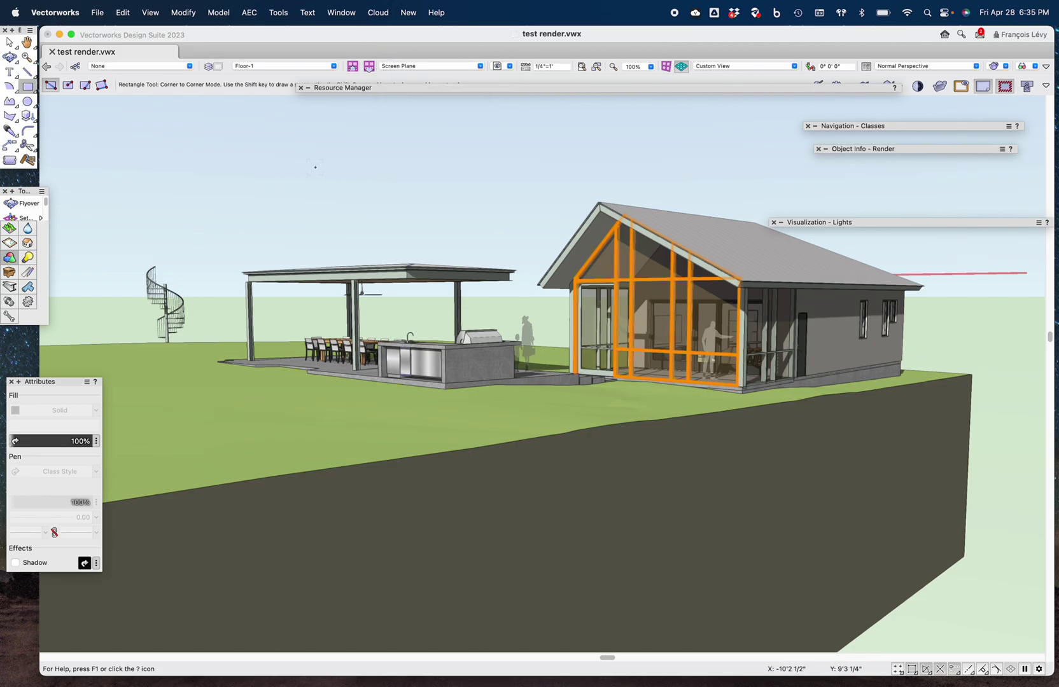
left_click(314, 155)
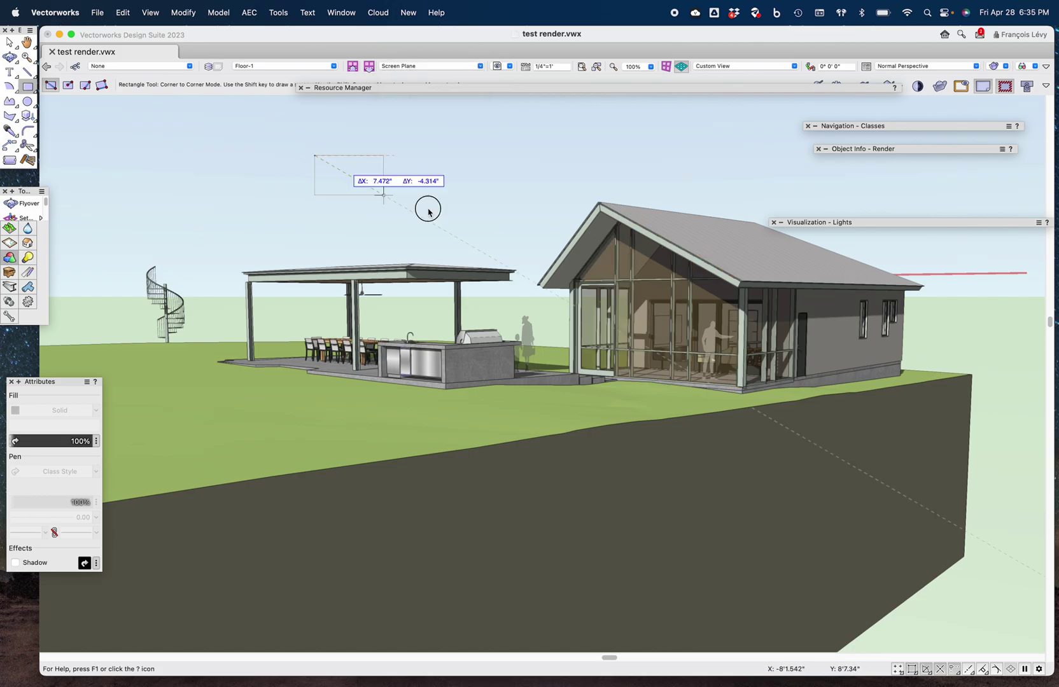
left_click(938, 478)
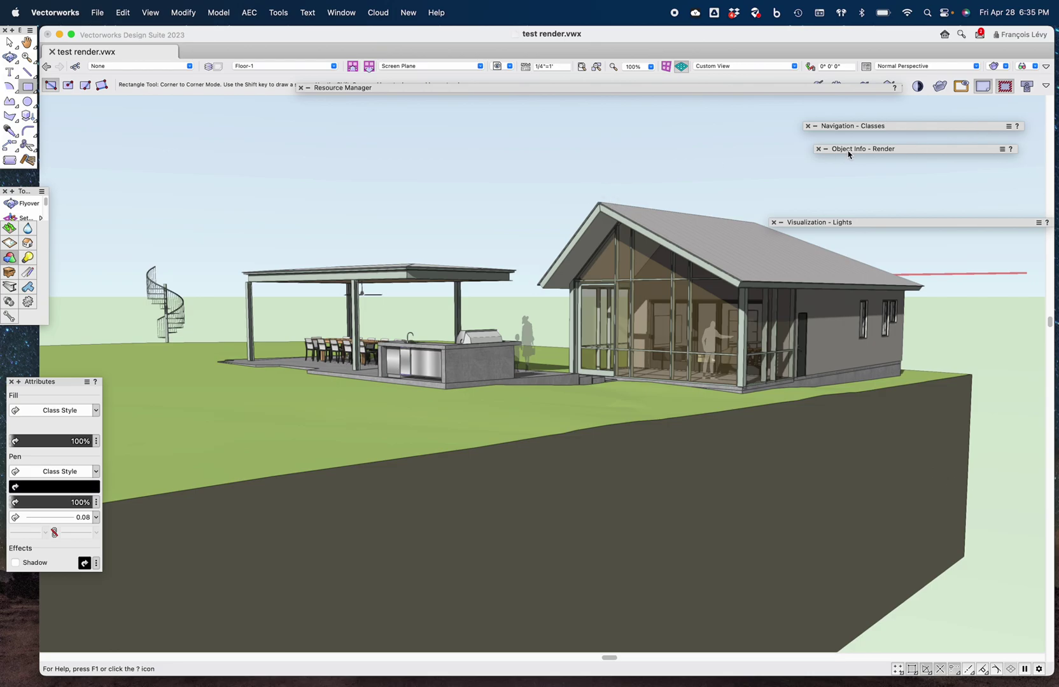
Step: Confirm in Object Info that the rectangle measures 27'11.728" by 14'4.562", then hide the palette
left_click(833, 164)
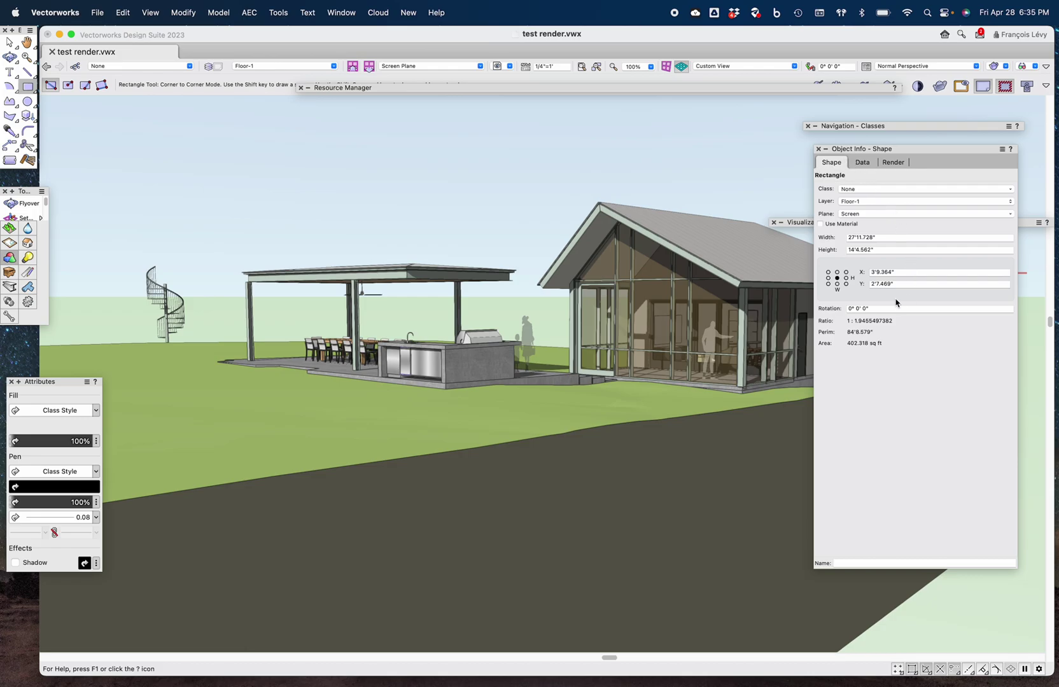
left_click(885, 150)
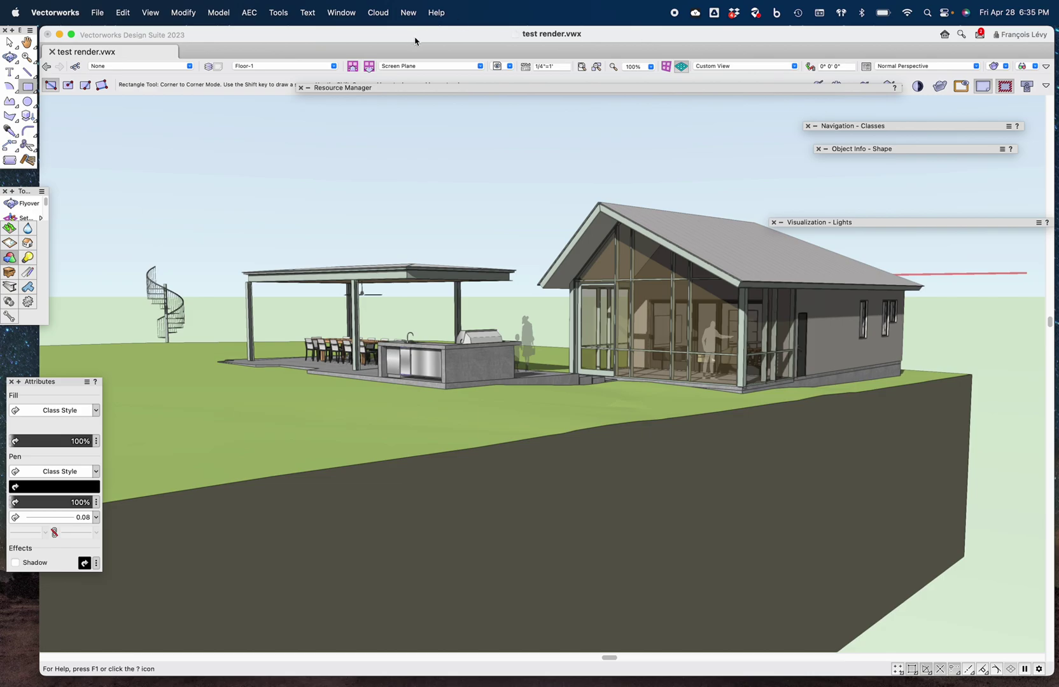
left_click(150, 12)
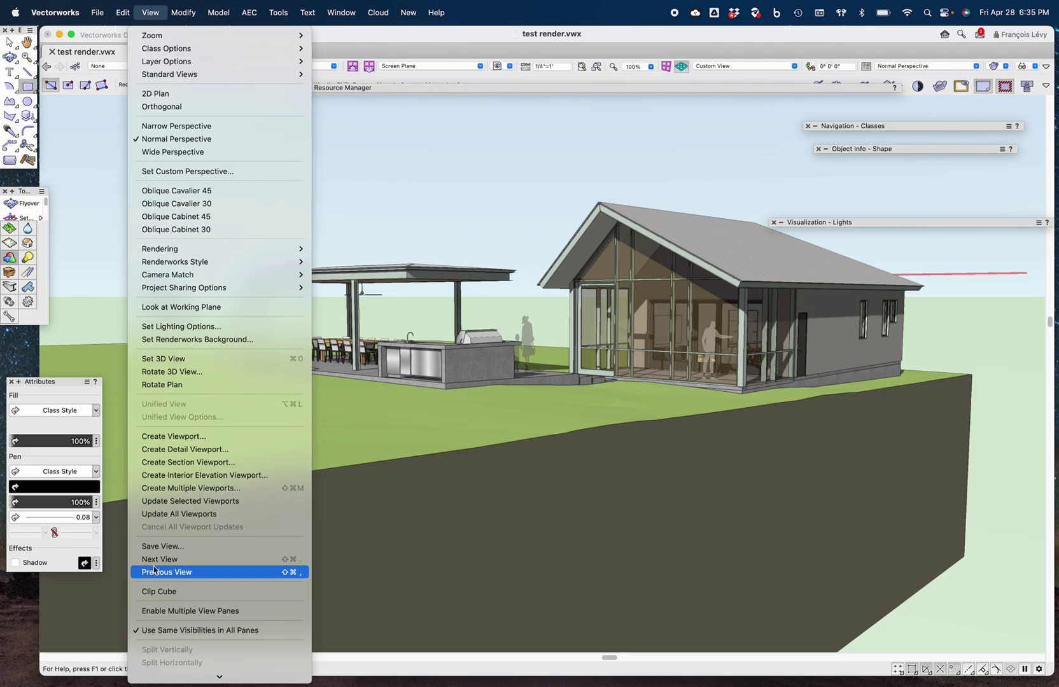
Step: Create a viewport titled 'rendering' with planar objects and 2D components turned off
left_click(164, 441)
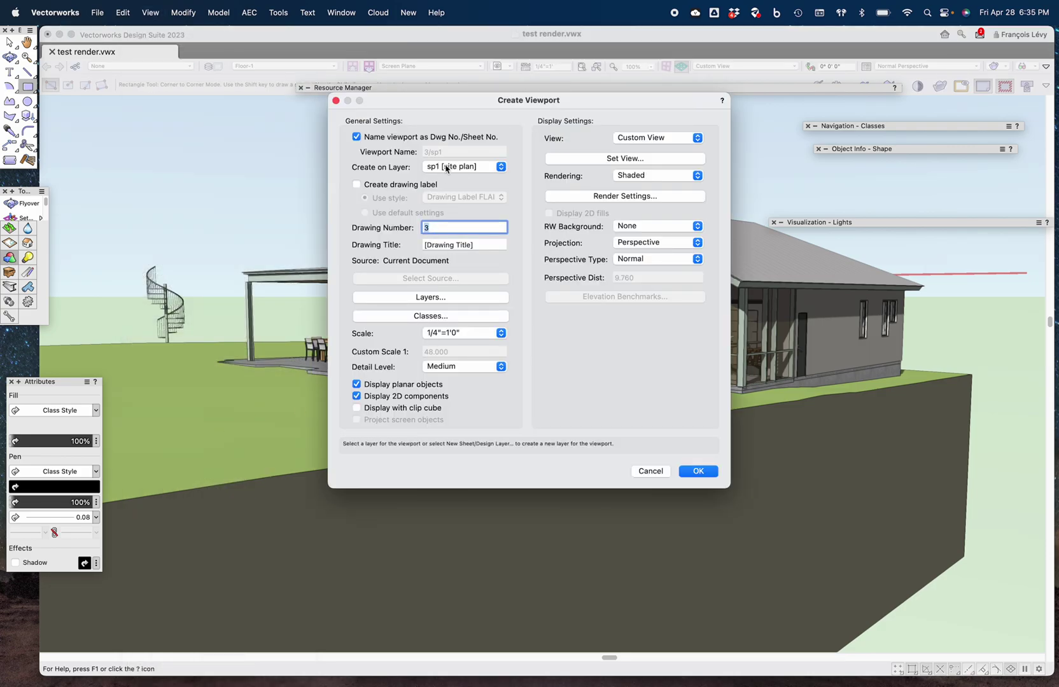
key("Tab")
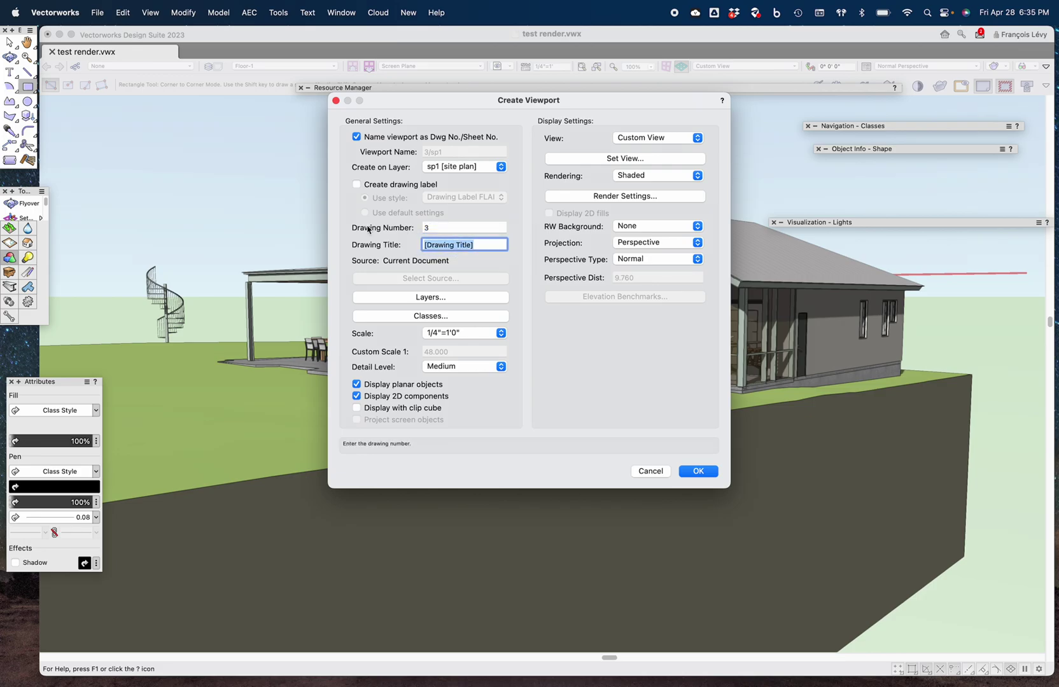
type("rendering")
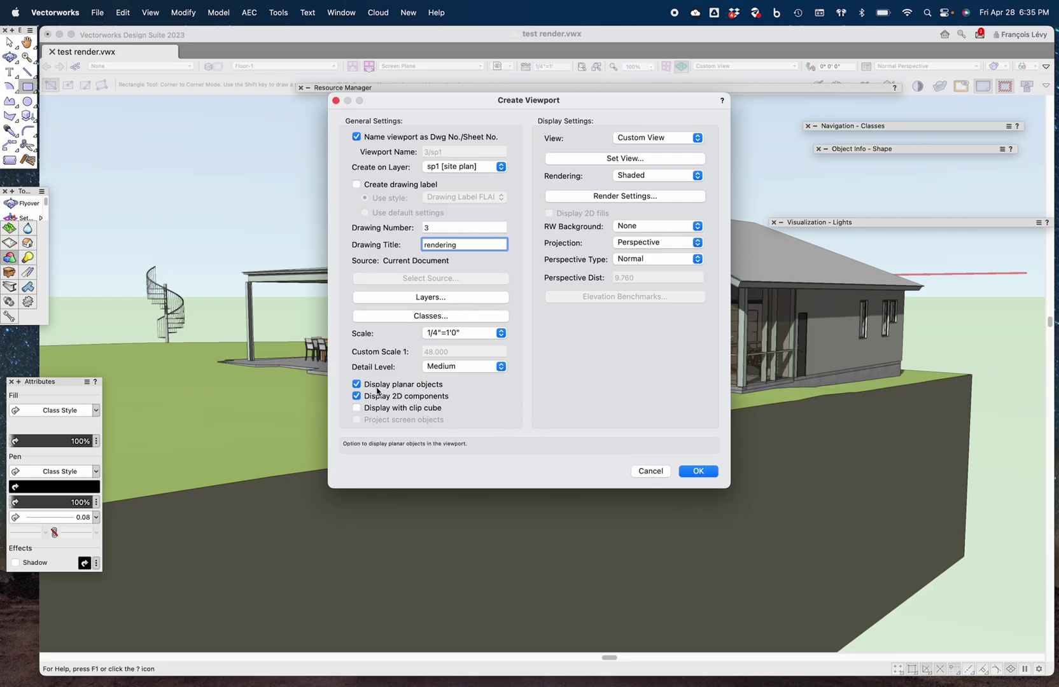
left_click(420, 389)
left_click(369, 398)
left_click(698, 472)
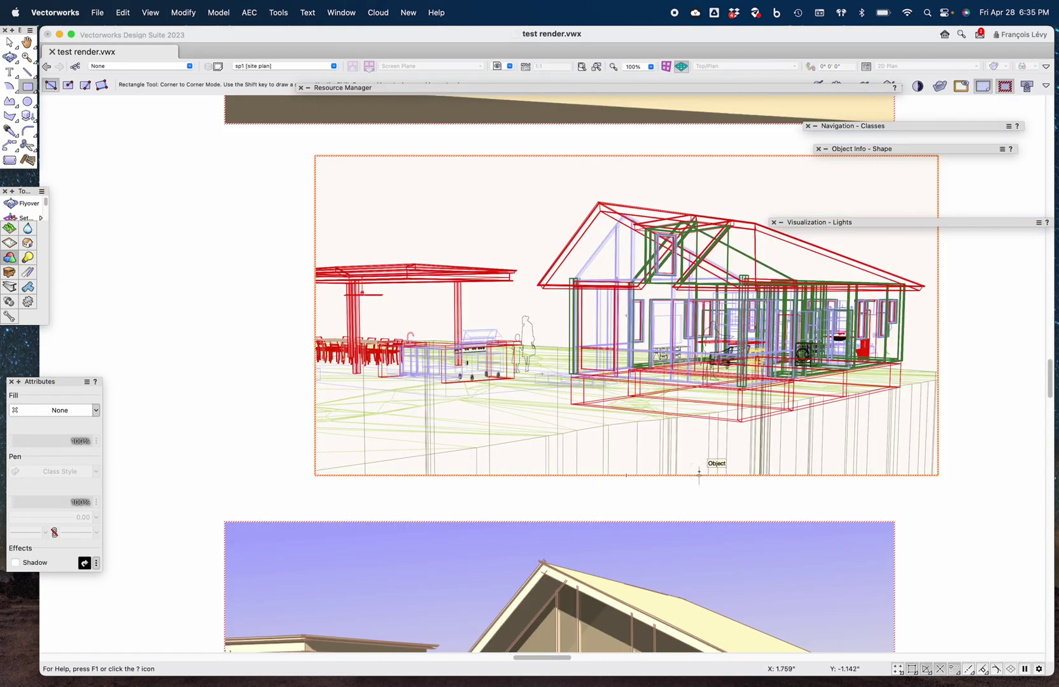
Step: Move the new viewport left, zoom onto it, and update it to a shaded render
key("x")
left_click_drag(659, 367, 589, 372)
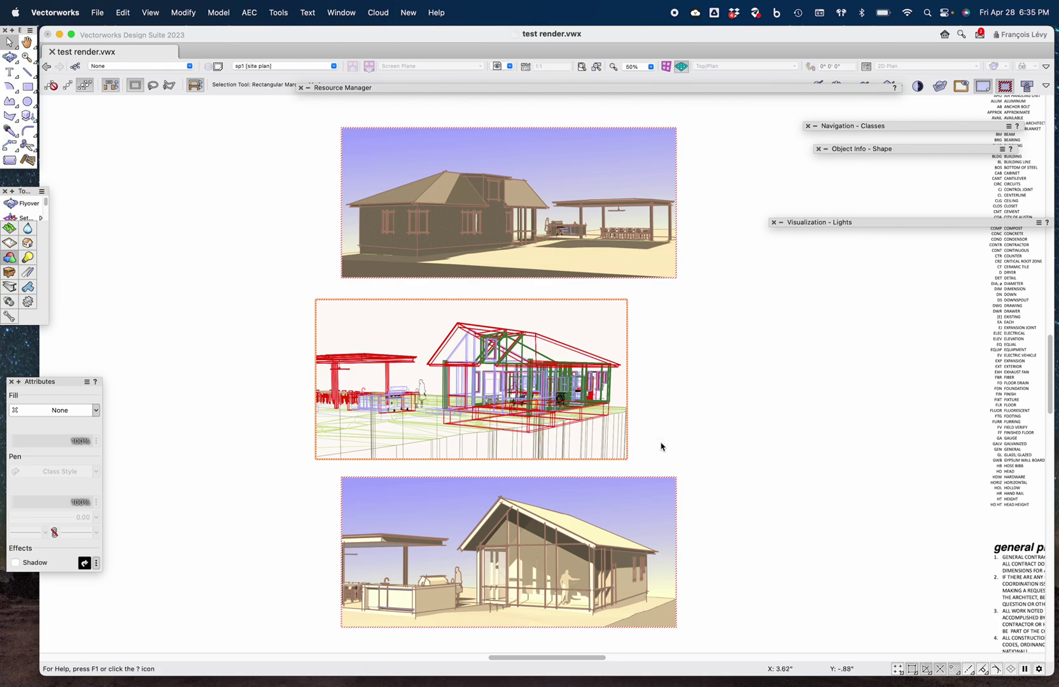
key("c")
left_click_drag(668, 287, 275, 504)
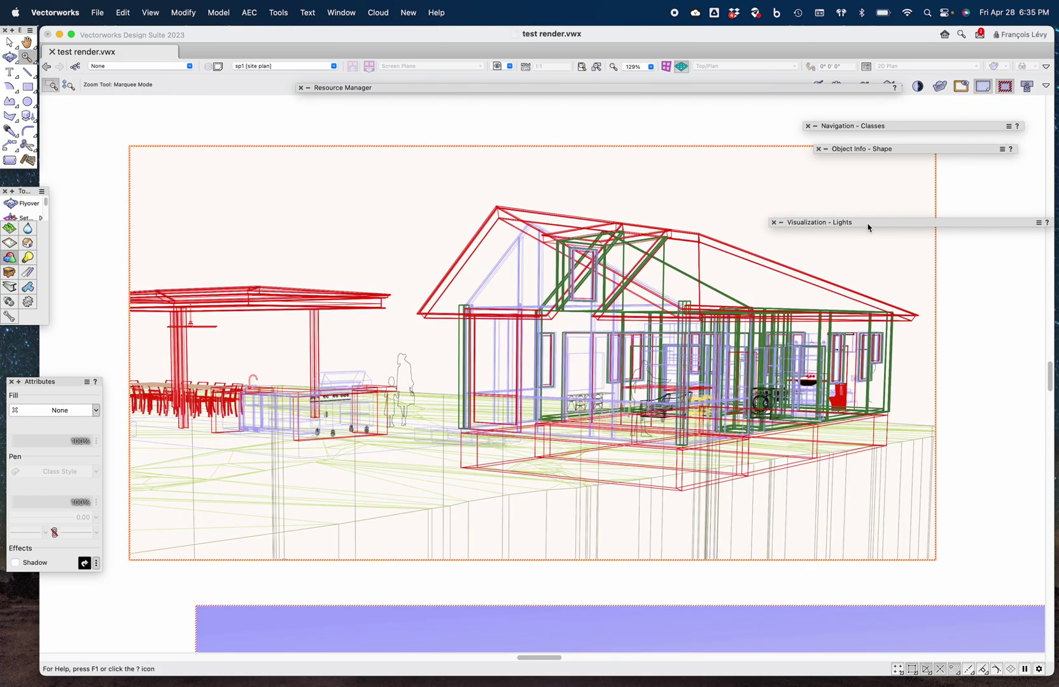
mouse_move(877, 153)
left_click(888, 220)
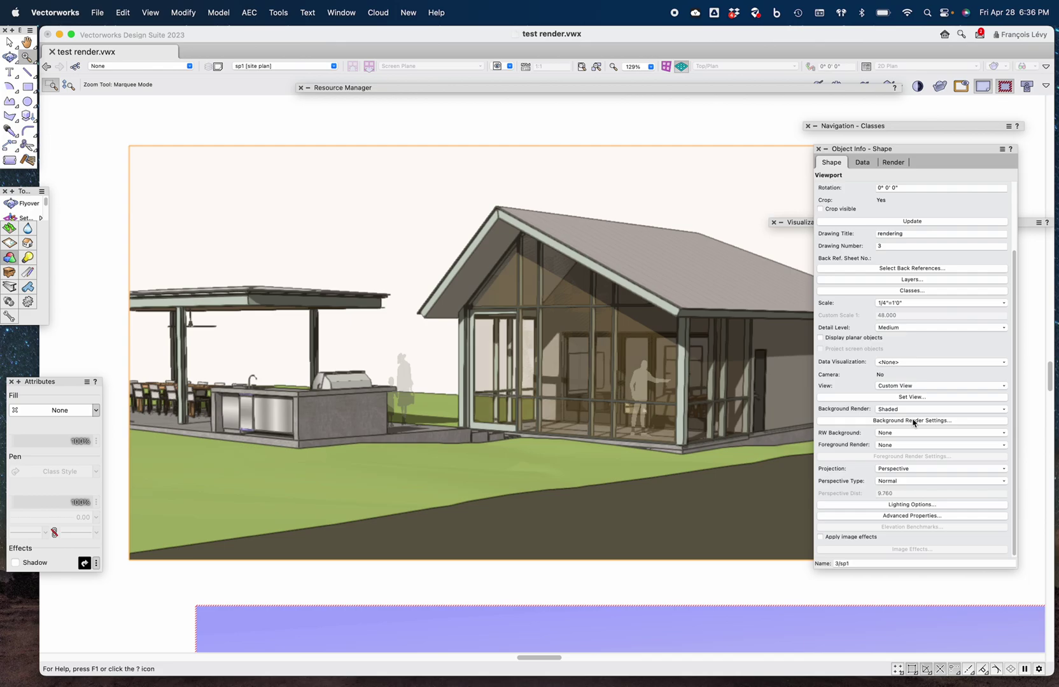
double_click(910, 148)
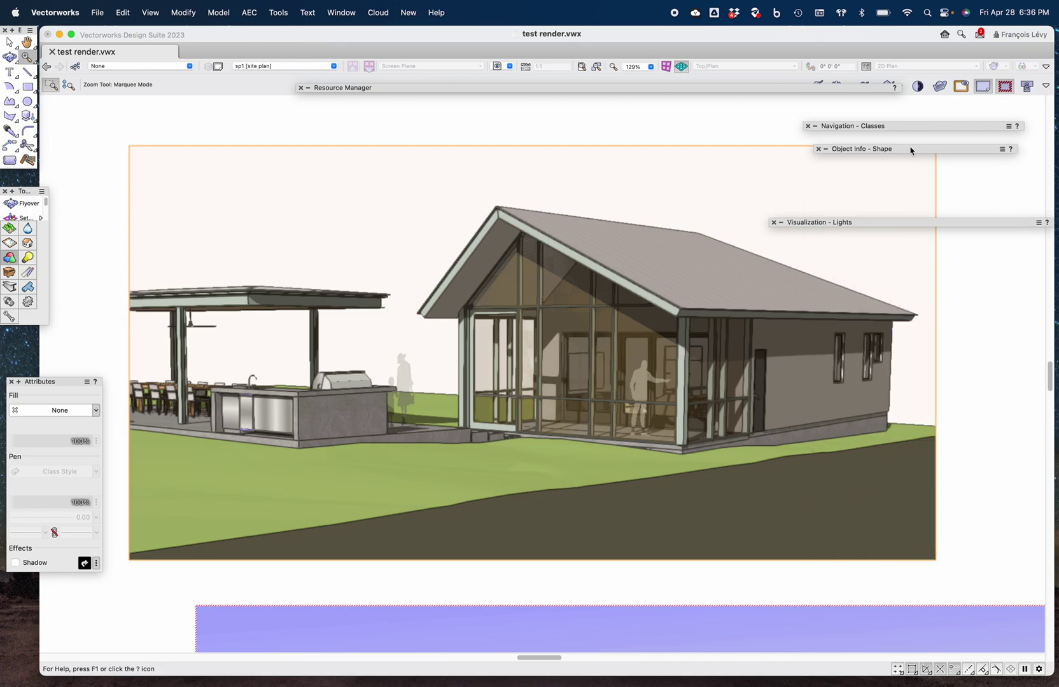
Step: Set sheet layer sp1's resolution to 200 DPI in the Organization dialog
left_click(218, 66)
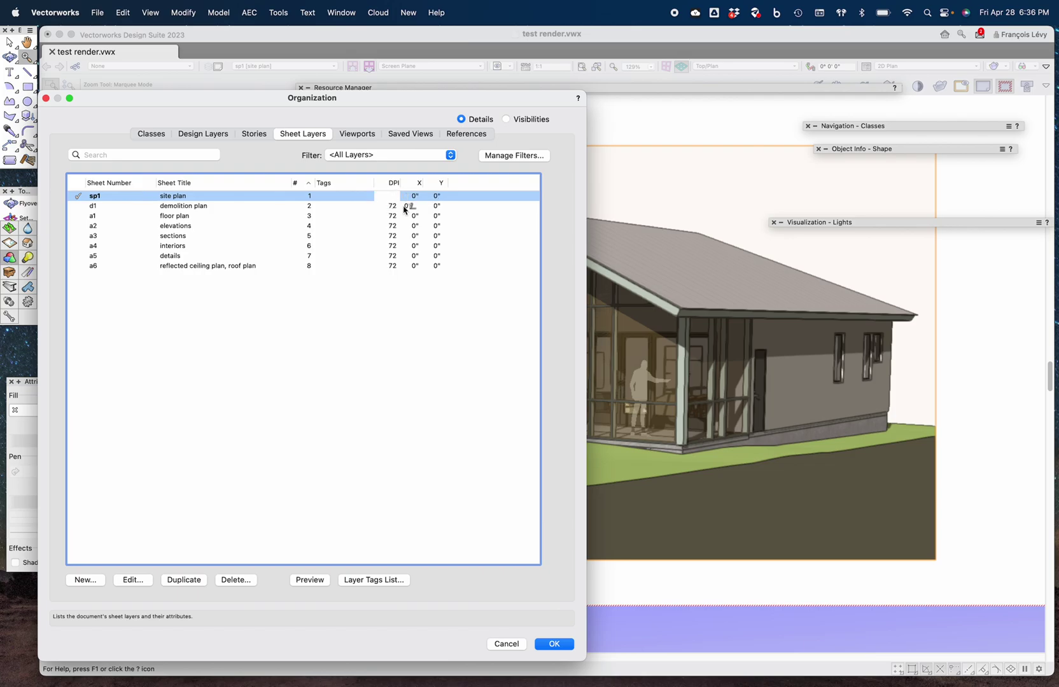
left_click(432, 398)
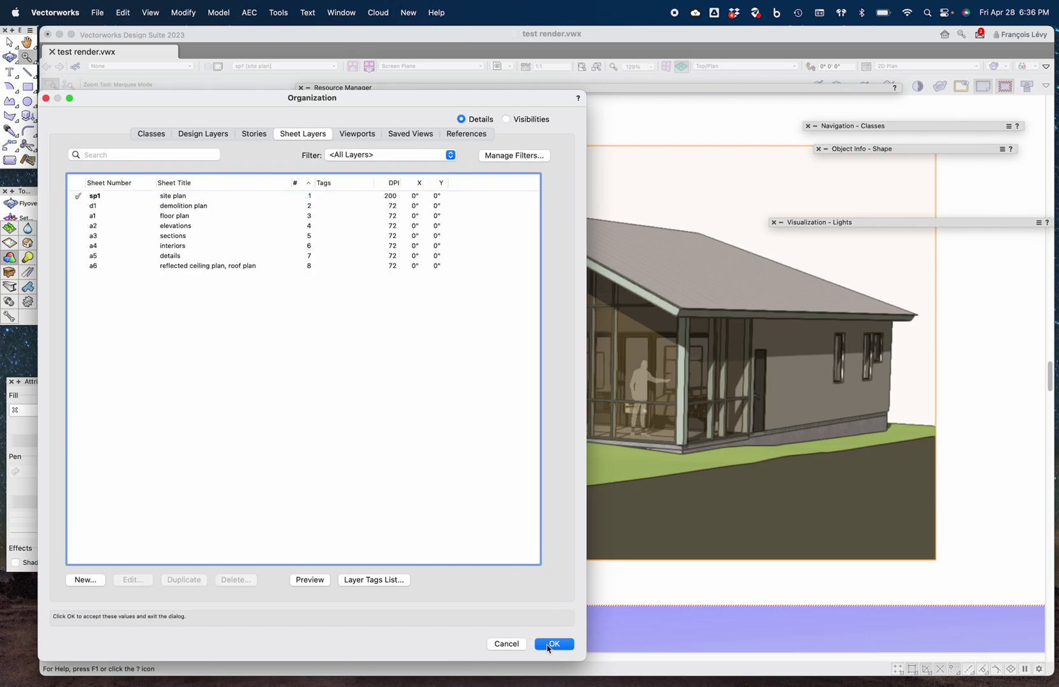
left_click(546, 644)
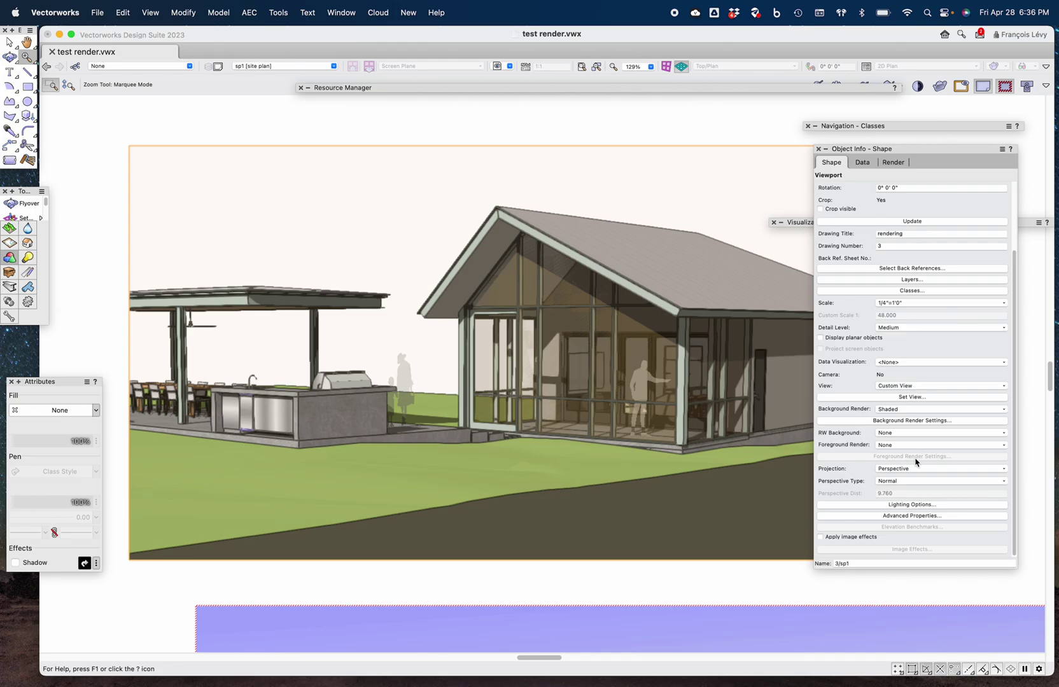
Step: In the shaded render settings, turn off Colors and Draw edges; enable environment lighting and environment and object reflections
scroll(917, 507, "up", 3)
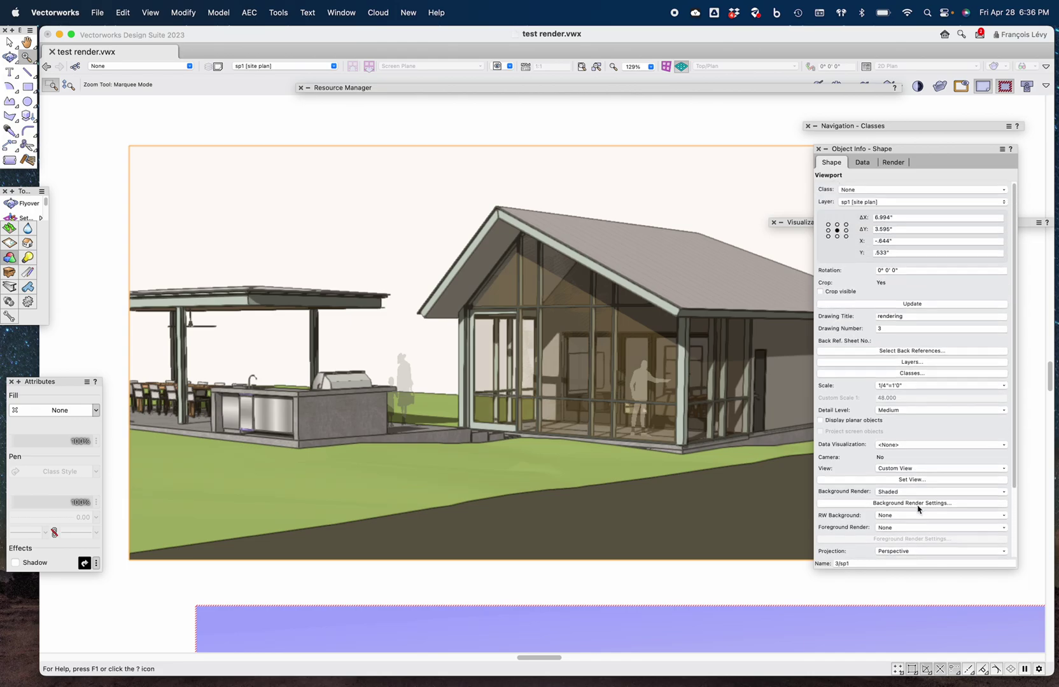
left_click(883, 502)
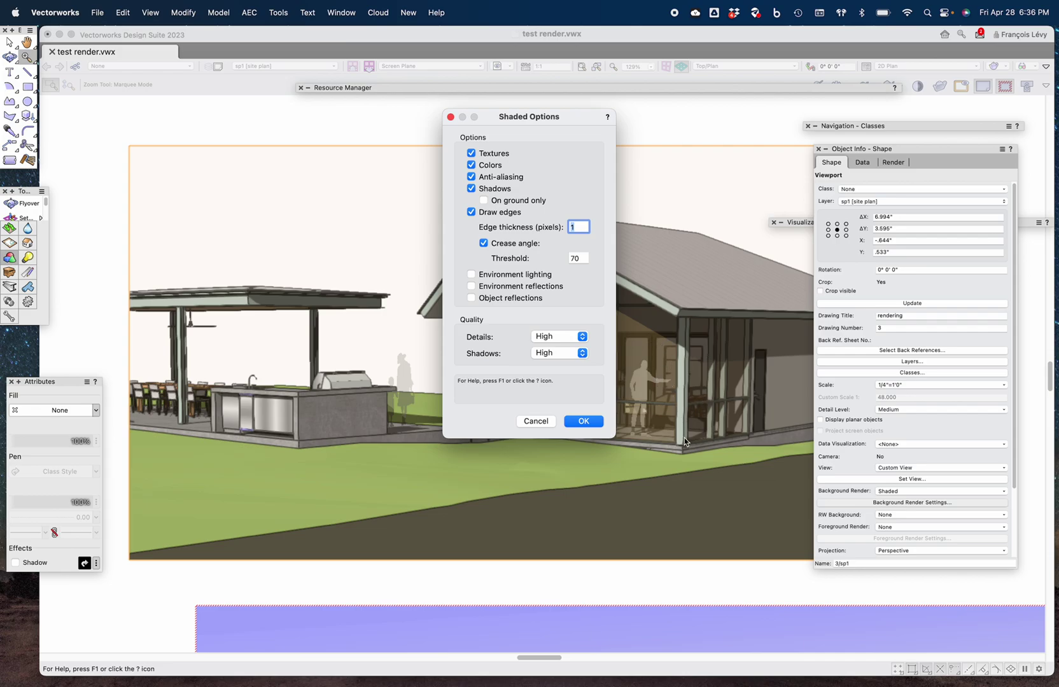
left_click(484, 168)
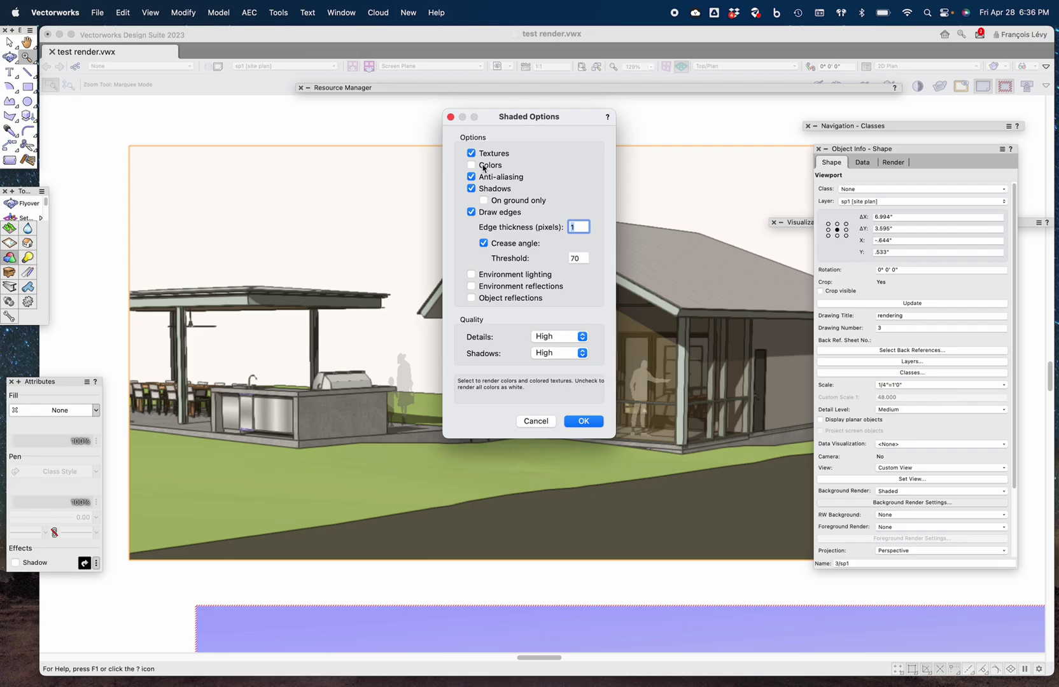
left_click(483, 212)
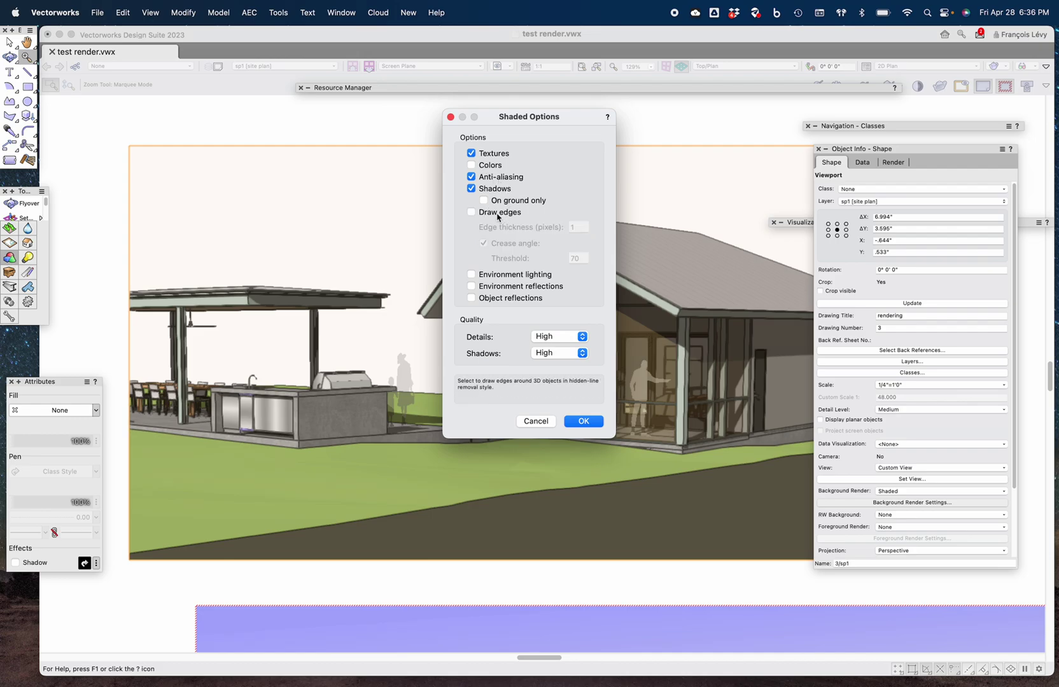
left_click(526, 276)
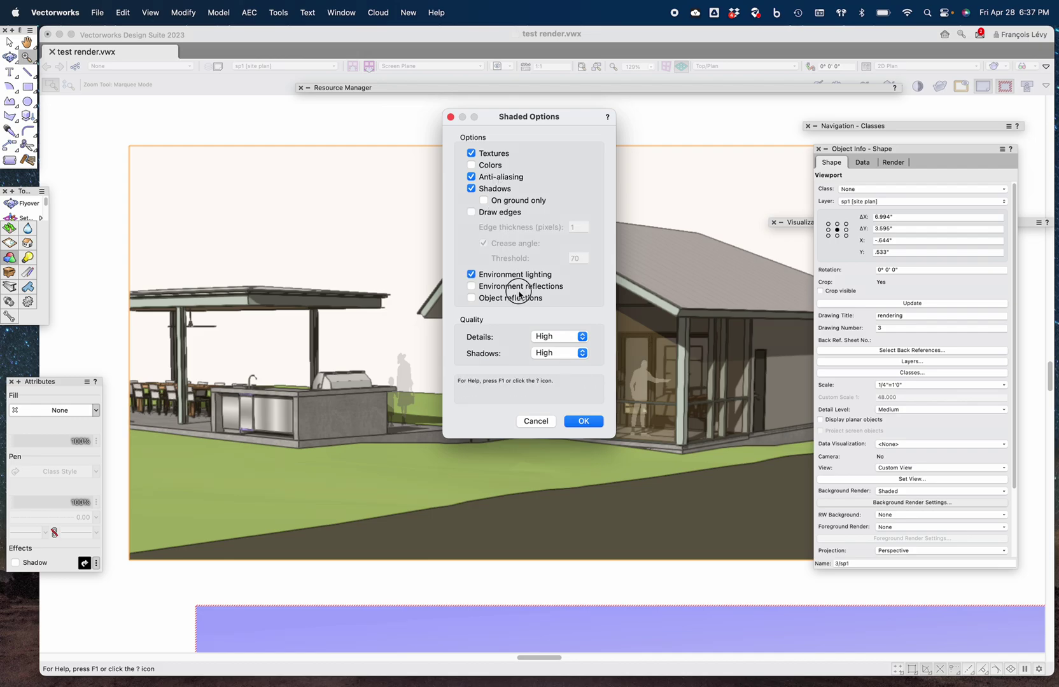
left_click(515, 288)
left_click(510, 298)
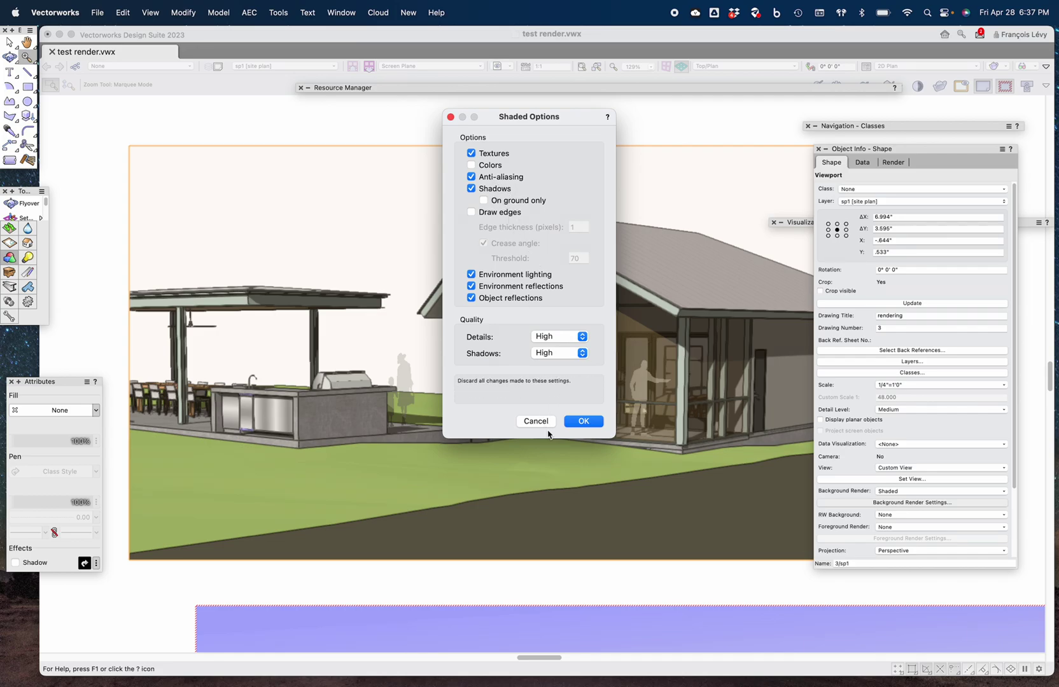
left_click(582, 422)
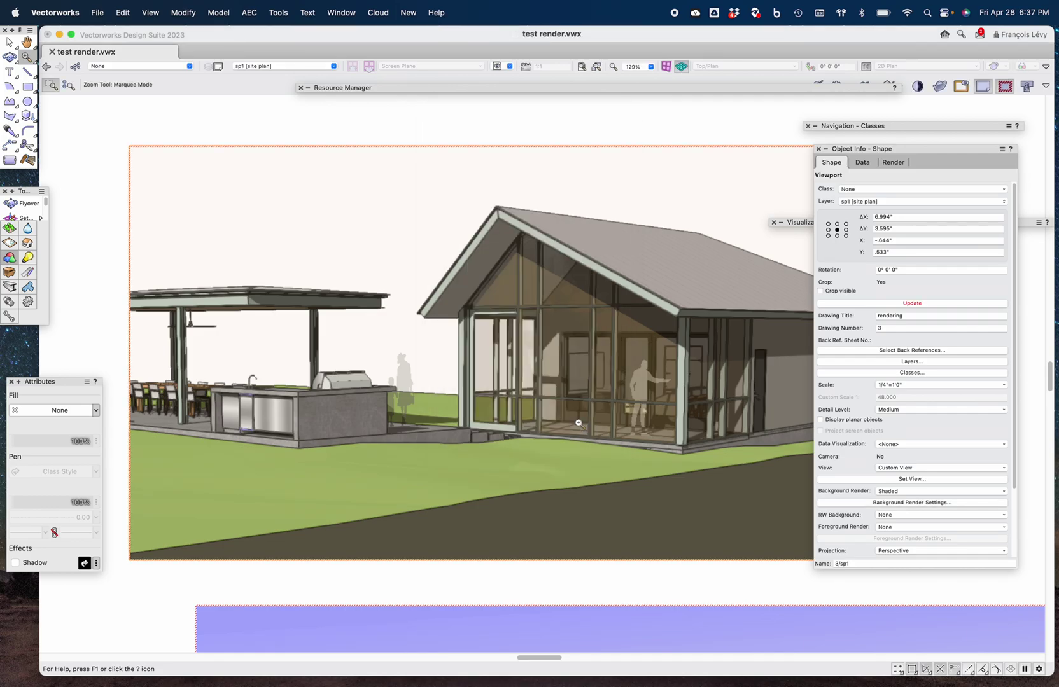
Step: Update the viewport to show the colourless grey shaded render with reflections
left_click(910, 303)
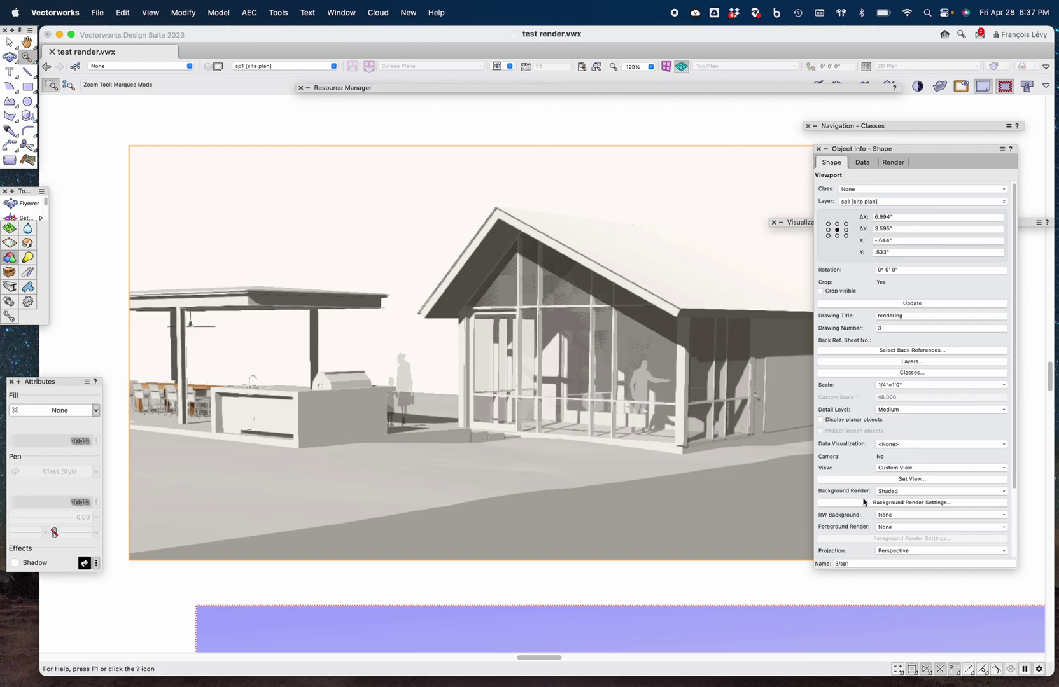
scroll(863, 502, "down", 5)
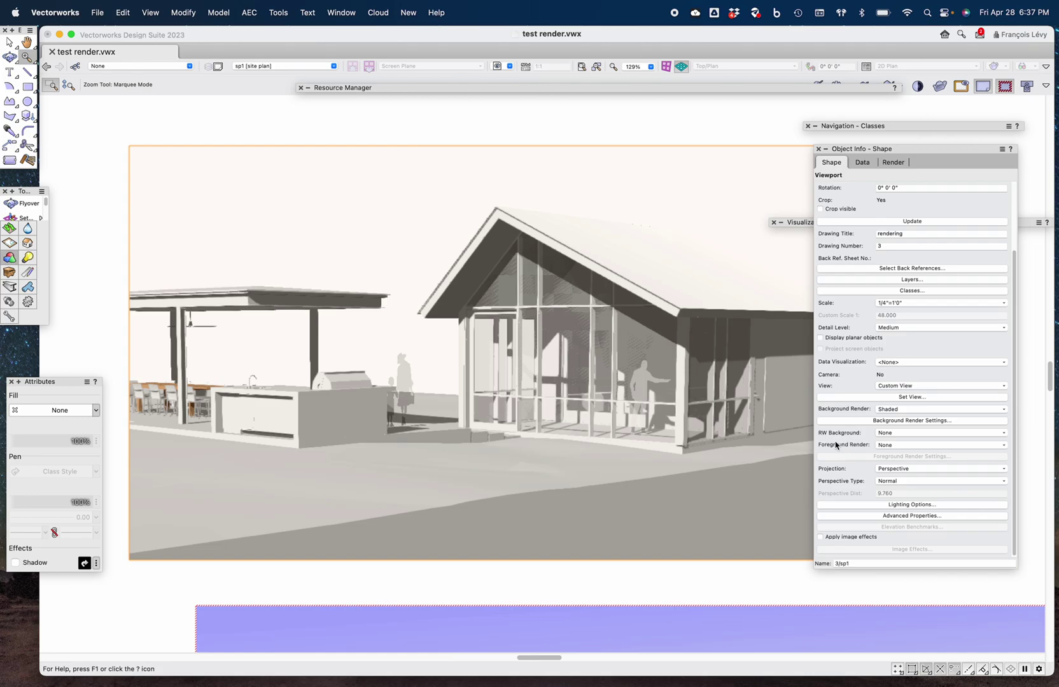
Step: Set the viewport's foreground render to Hidden Line and enter 45 in its settings
left_click(885, 449)
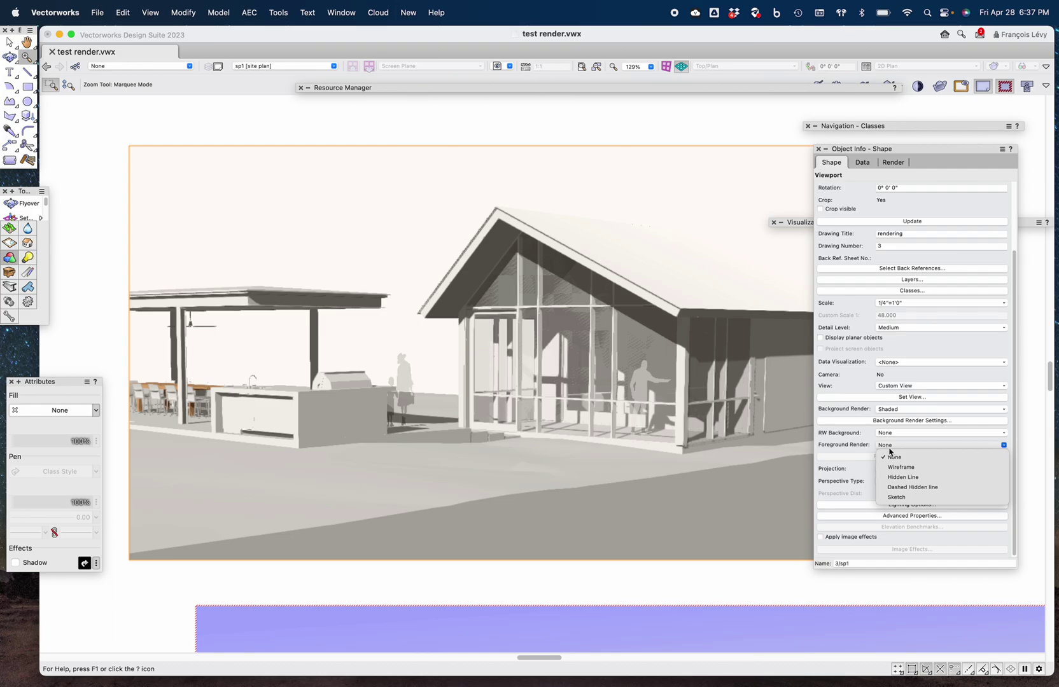
left_click(900, 482)
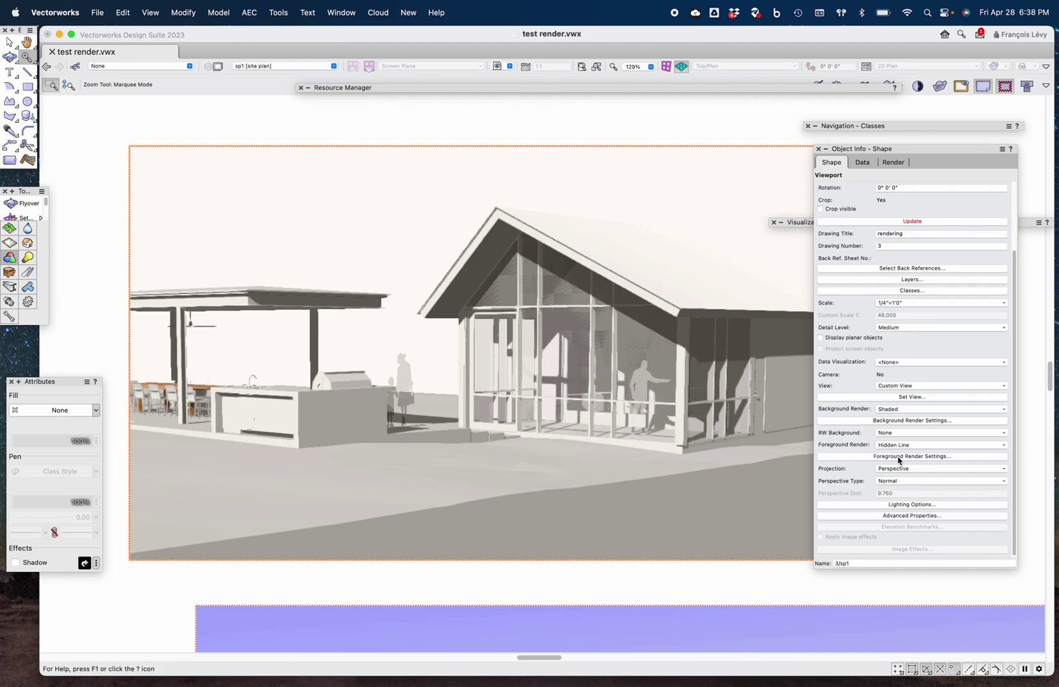
left_click(899, 457)
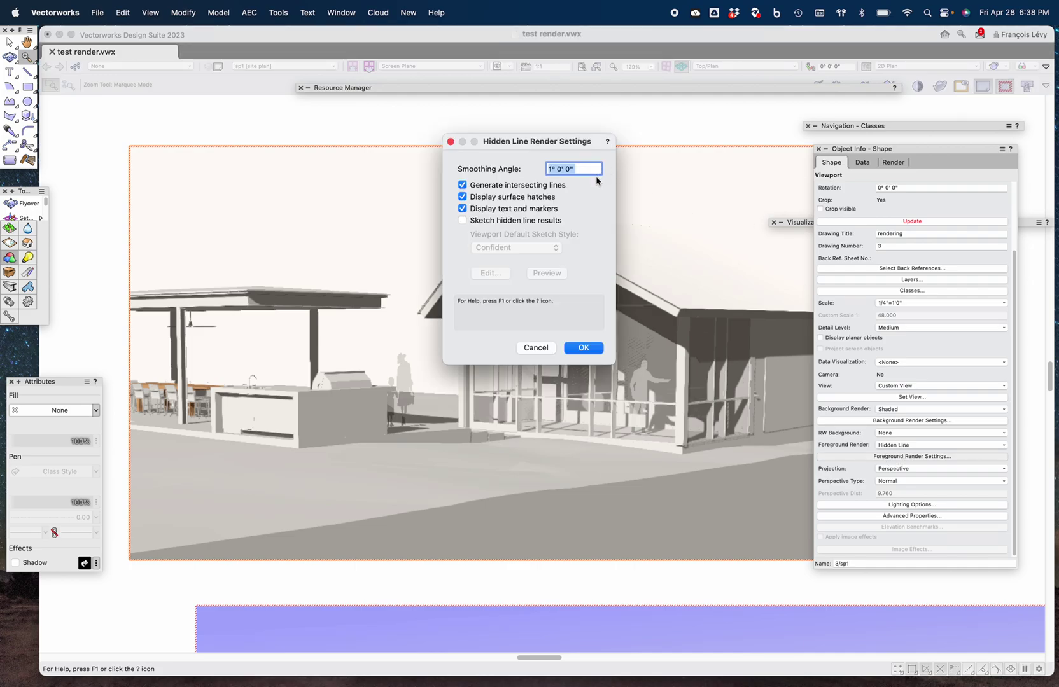
type("45")
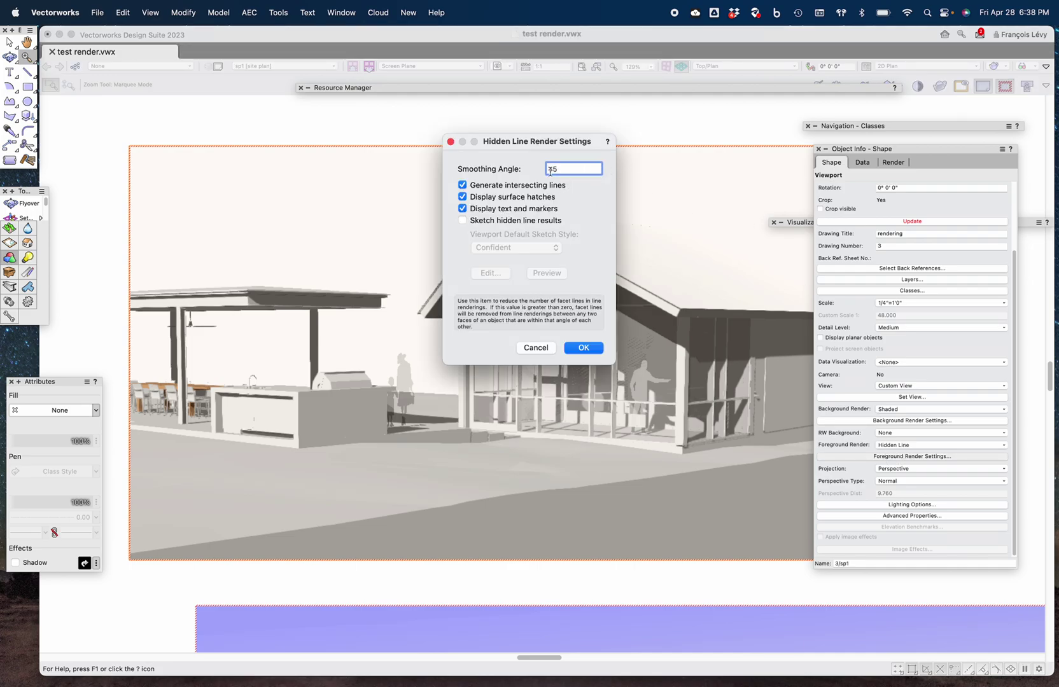
Step: Give the hidden line a sketched Confident style and update the viewport
left_click(494, 223)
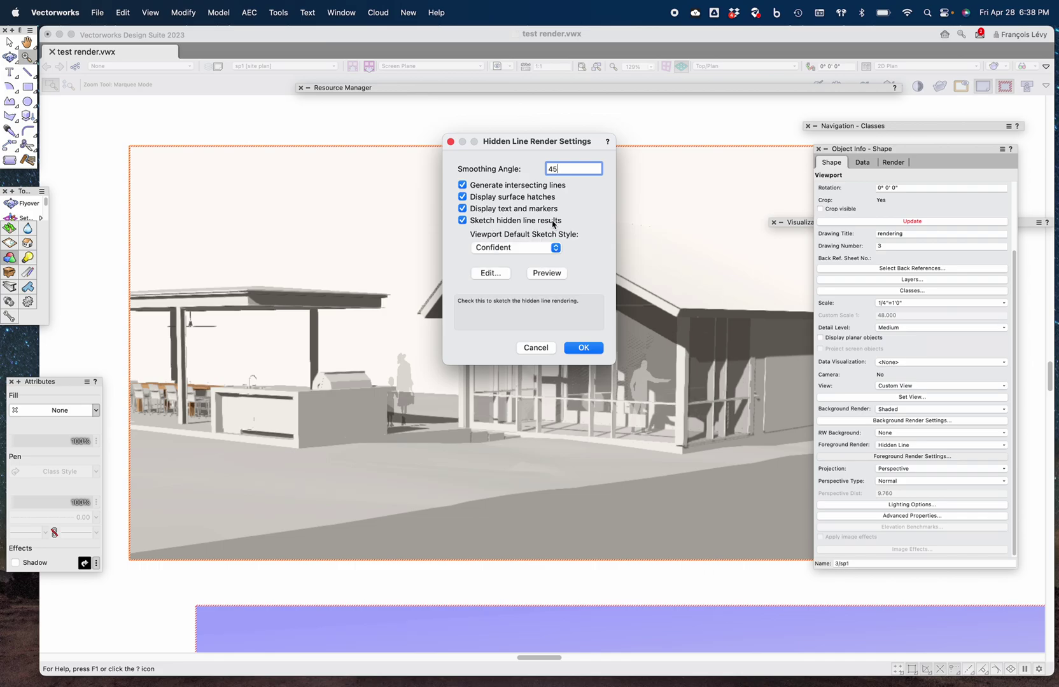
left_click(538, 249)
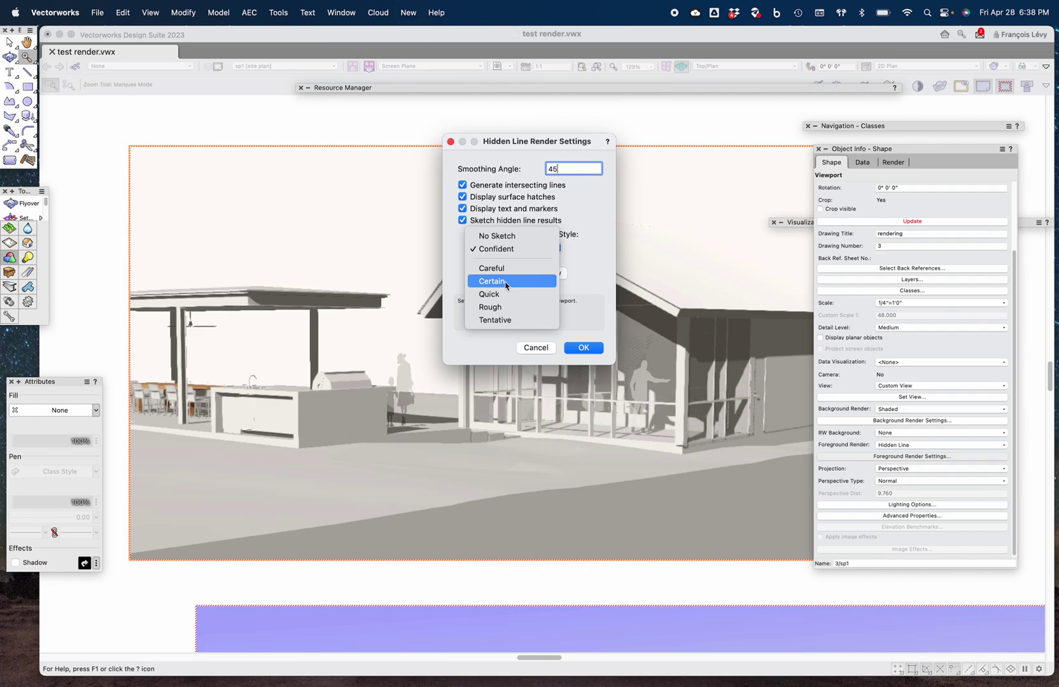
left_click(580, 354)
left_click(583, 349)
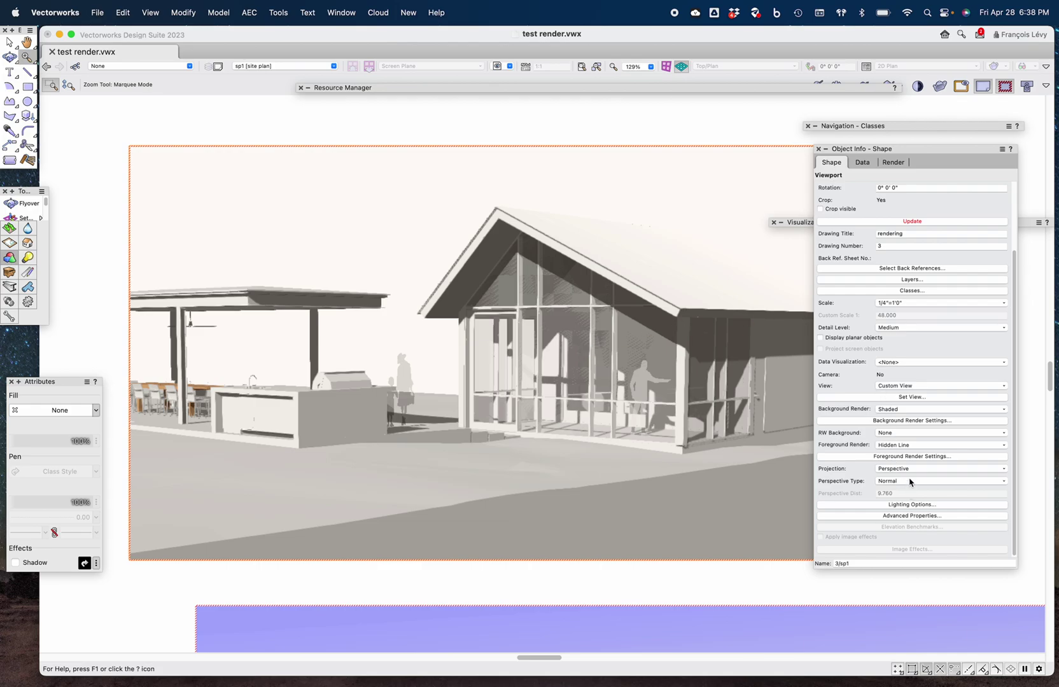
left_click(902, 224)
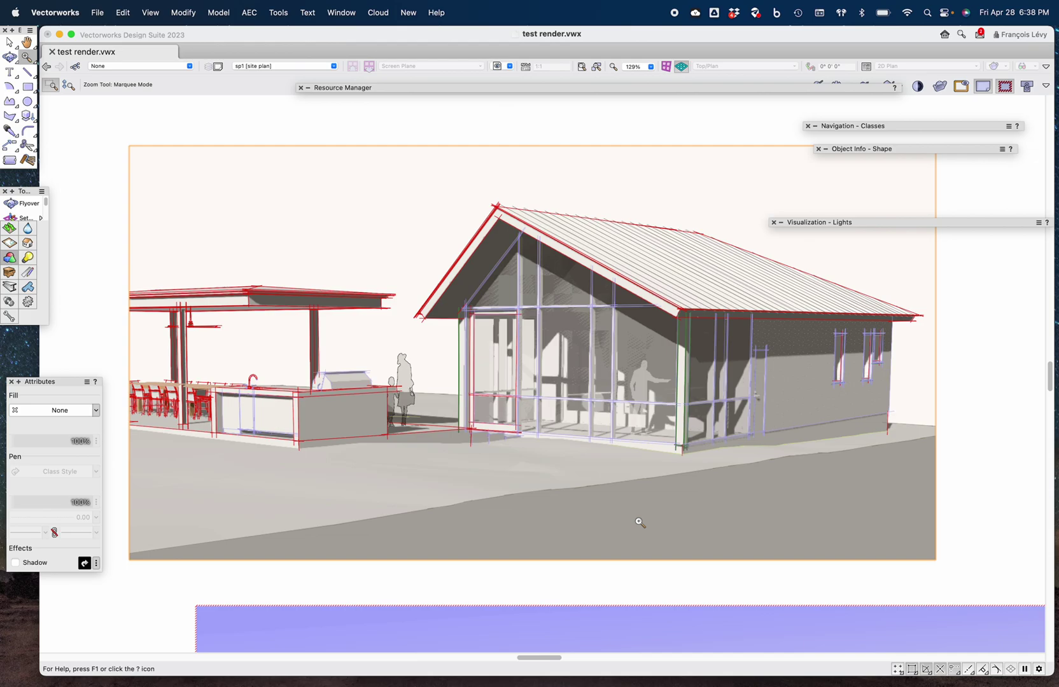
Step: In the viewport's Classes list, select every class except None
mouse_move(854, 222)
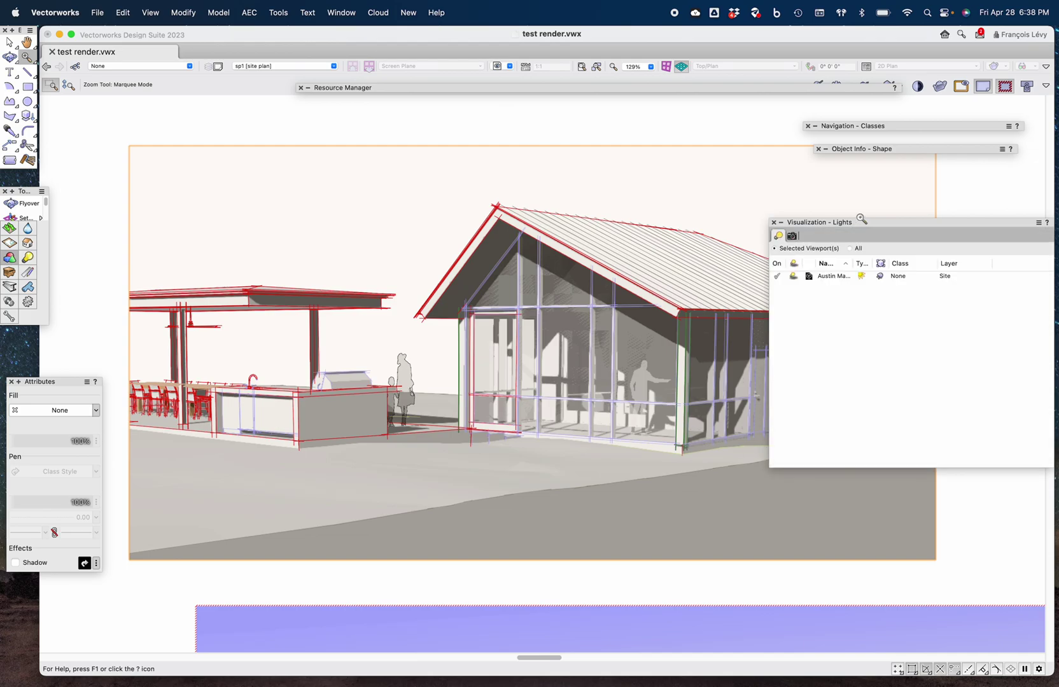
mouse_move(872, 152)
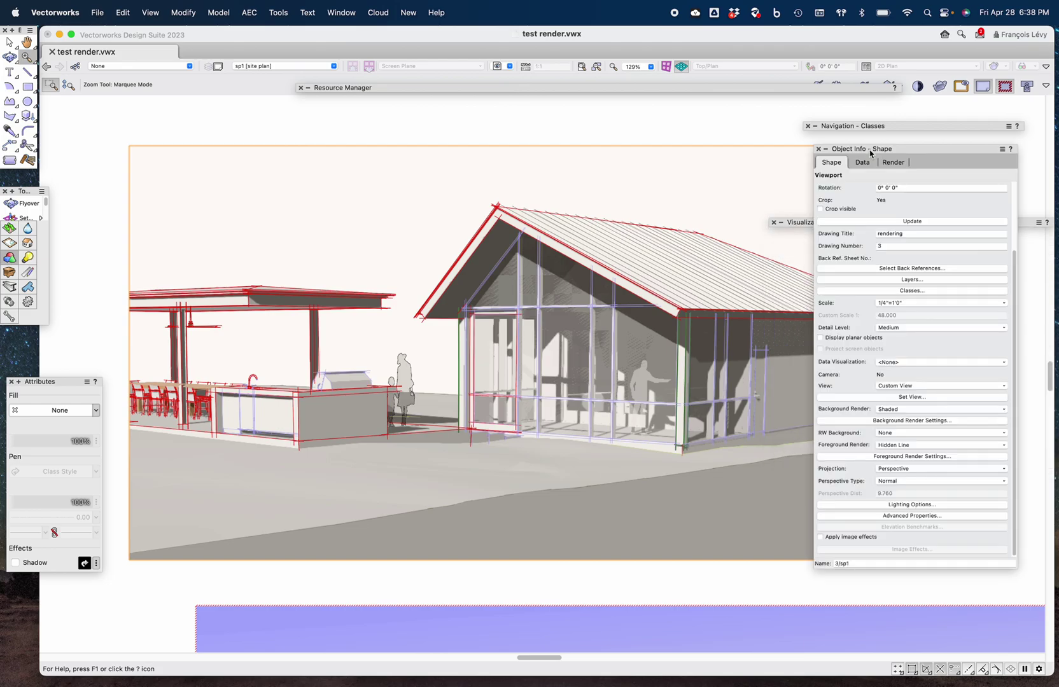
left_click(900, 291)
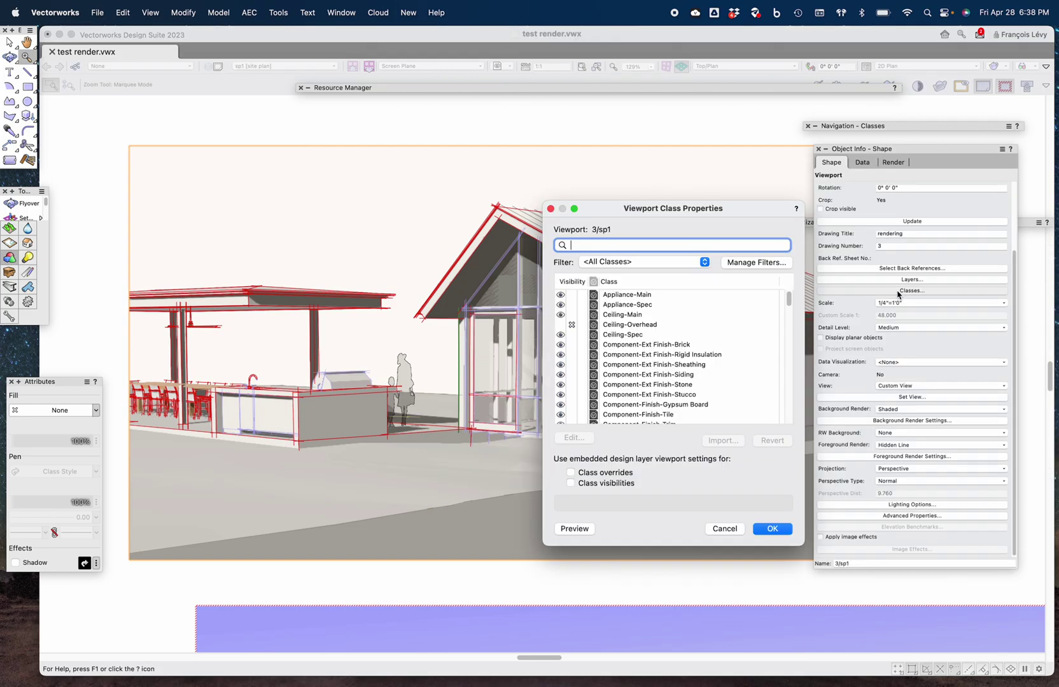
left_click(658, 294)
scroll(655, 356, "down", 15)
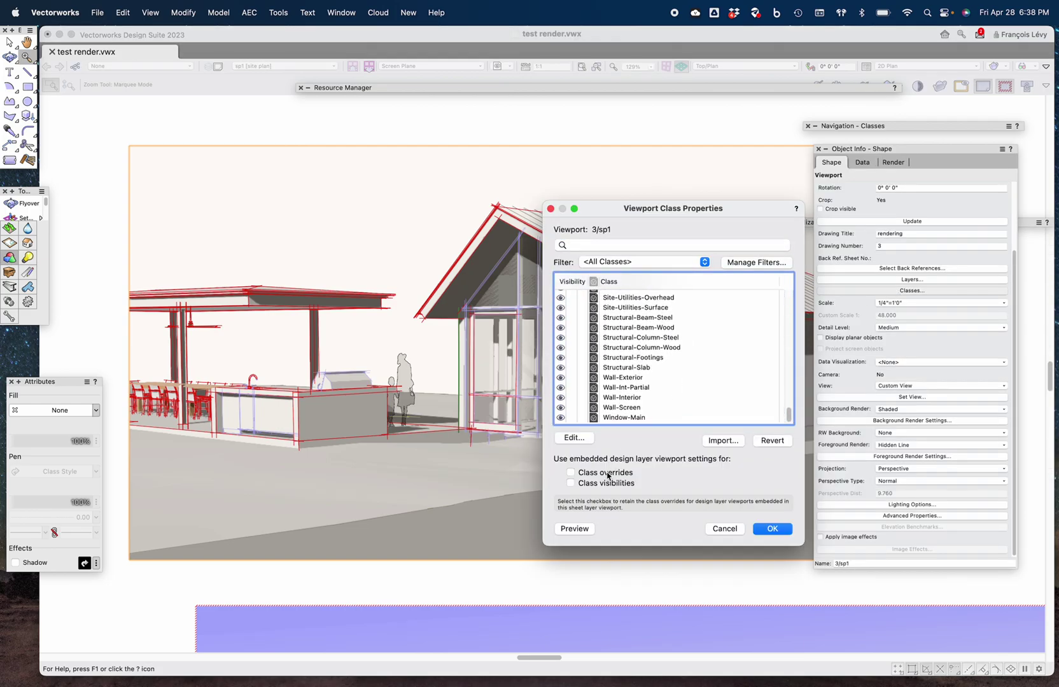
left_click(620, 419, "shift")
scroll(623, 394, "up", 10)
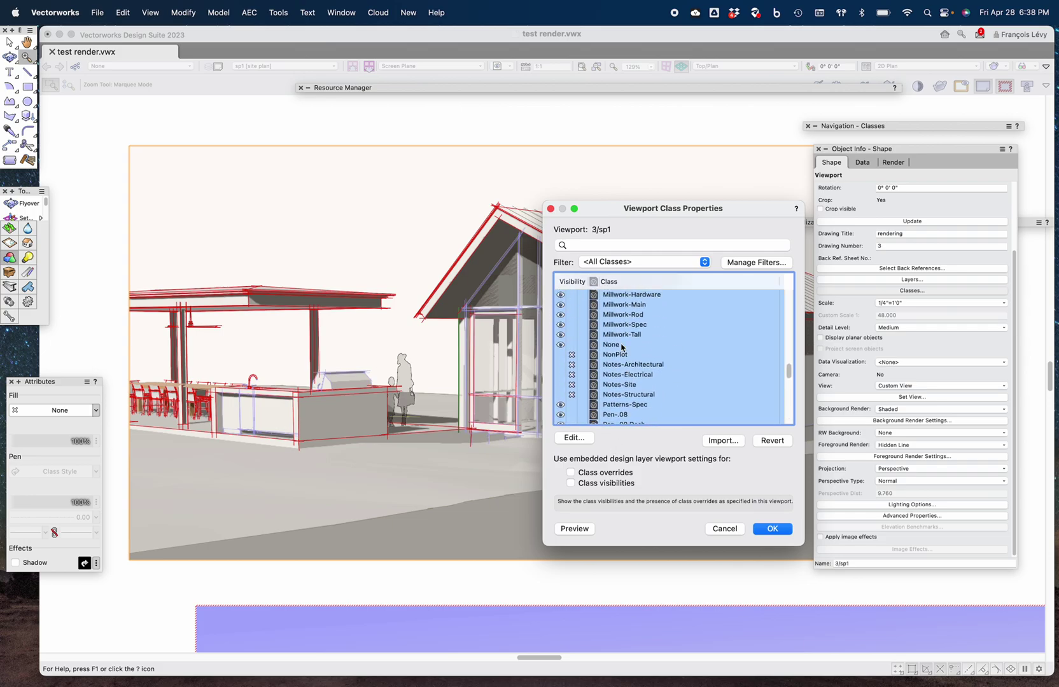
left_click(614, 344, "super")
Step: Override the selected classes with a solid gray pen of thickness 0.20
left_click(572, 438)
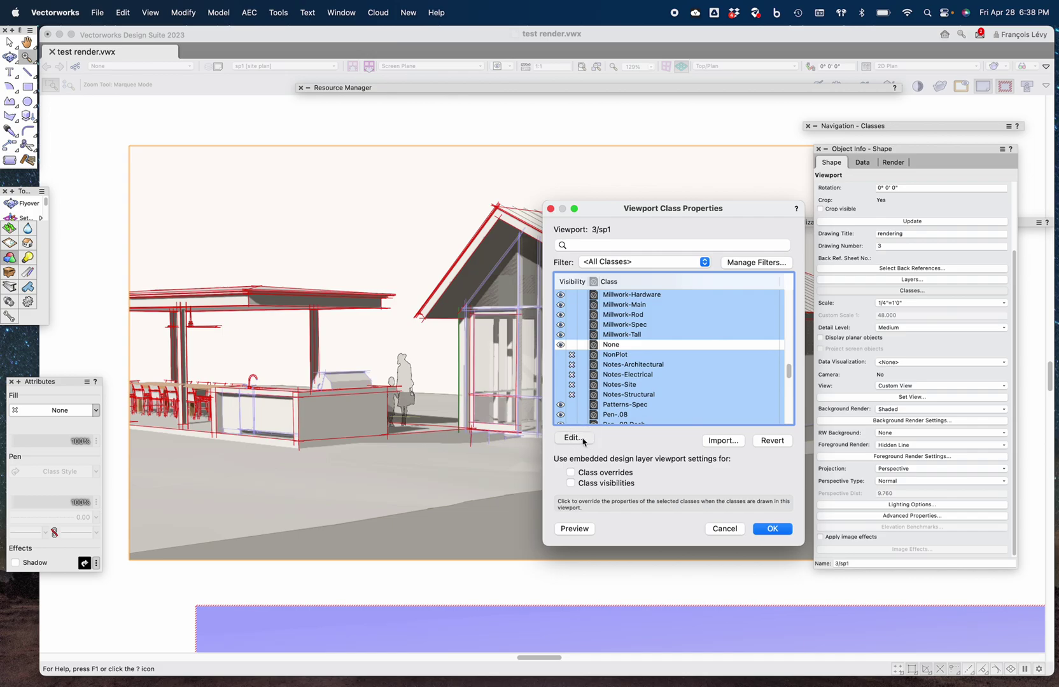
left_click(687, 194)
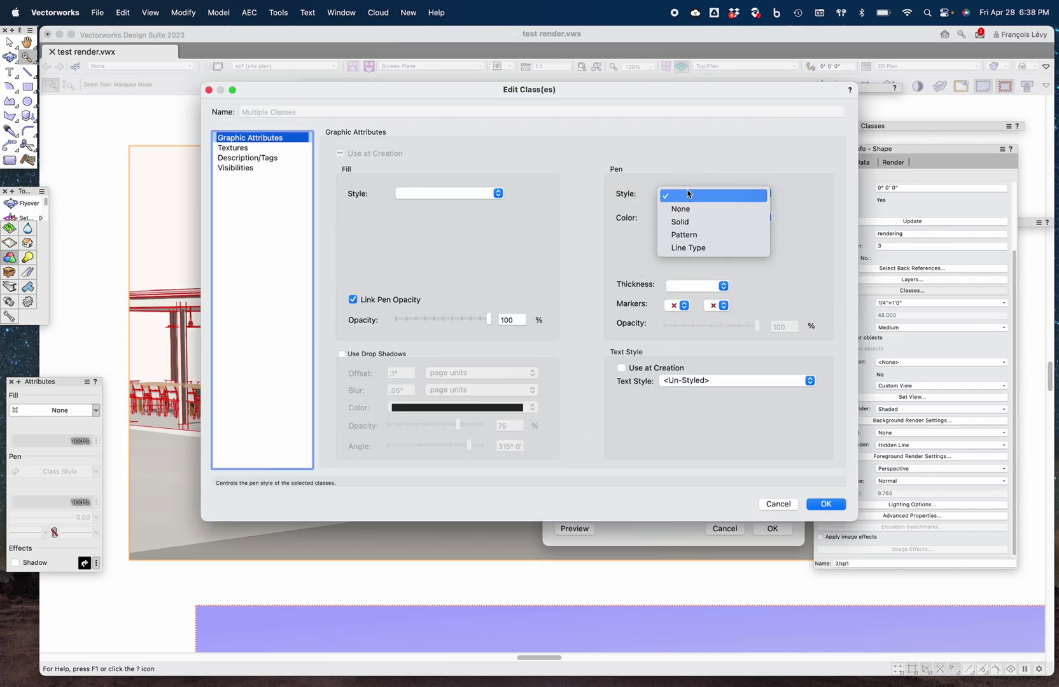
left_click(694, 223)
left_click(696, 222)
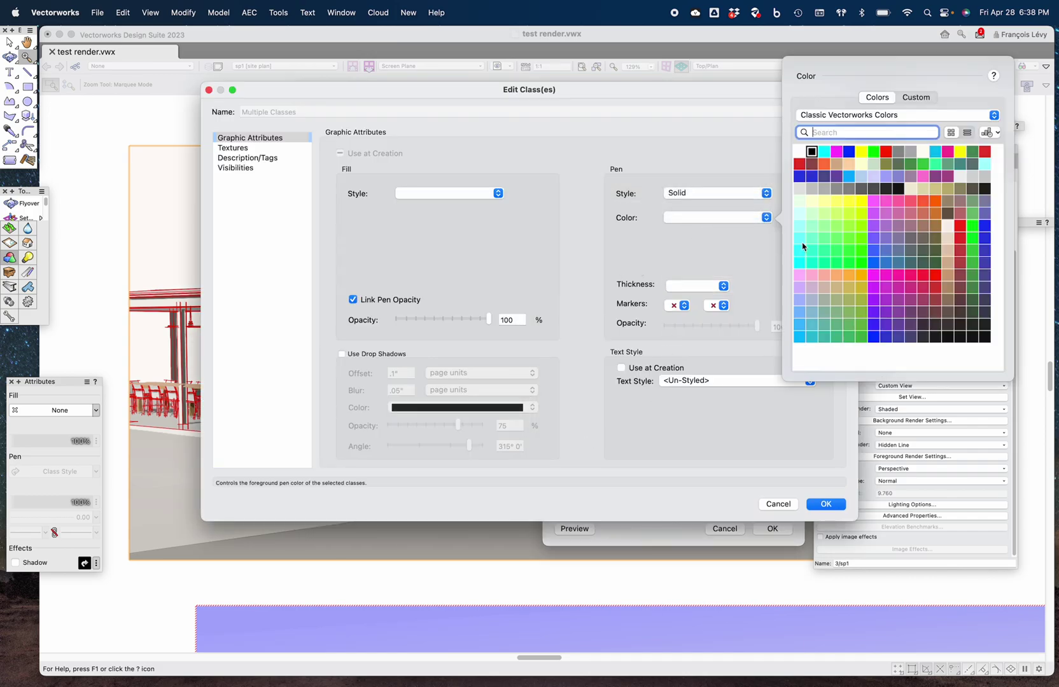
left_click(851, 189)
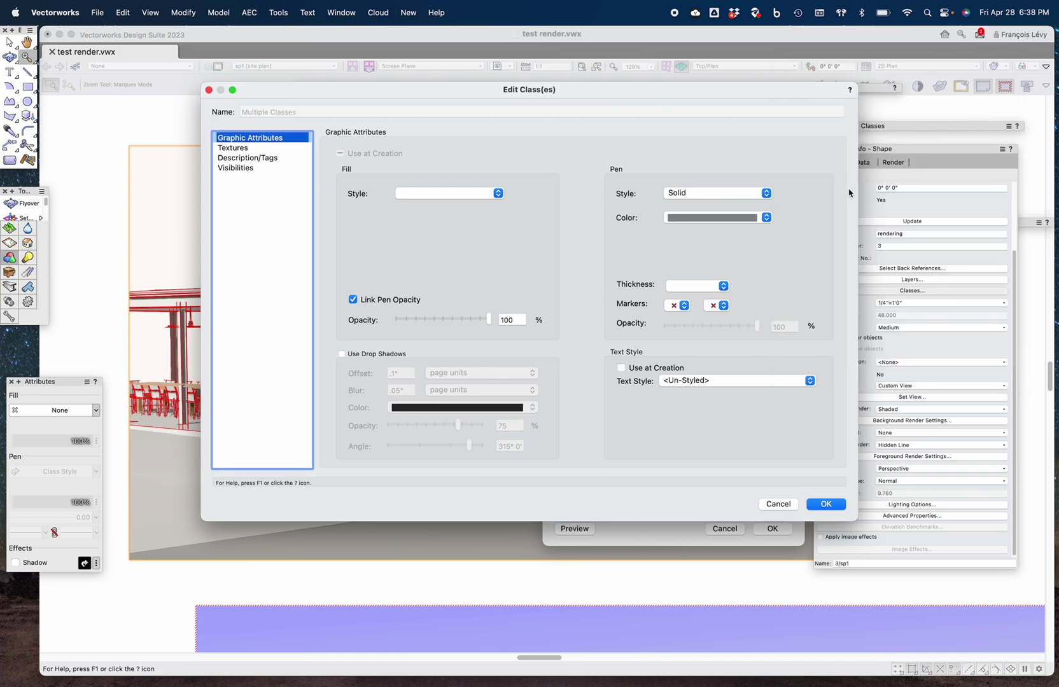
left_click(697, 286)
left_click(700, 320)
left_click(833, 506)
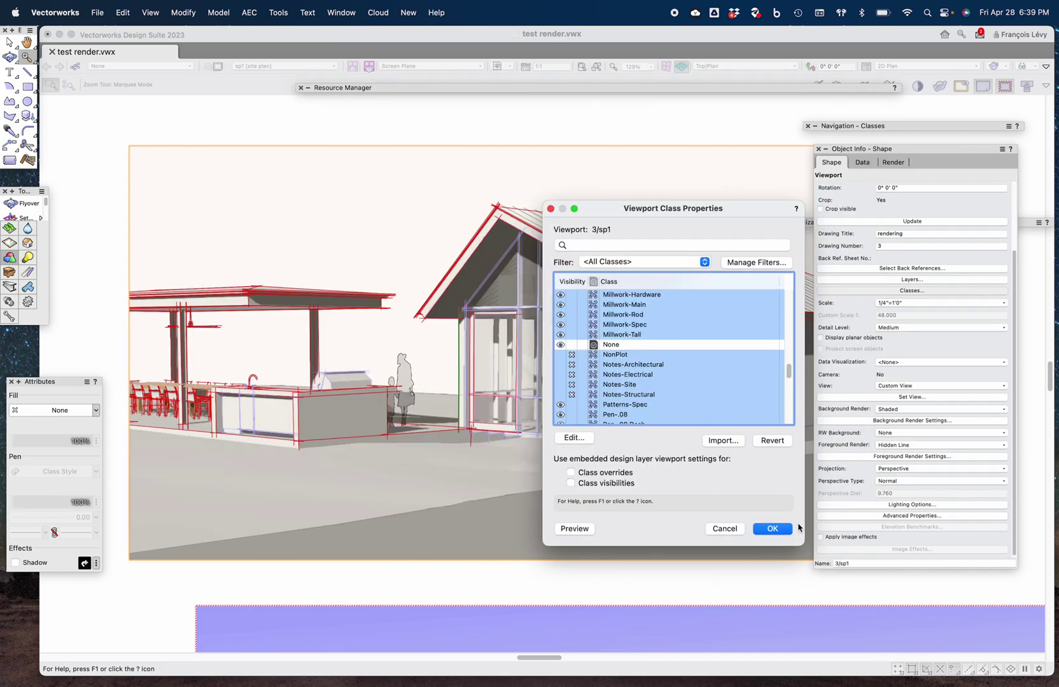
left_click(788, 530)
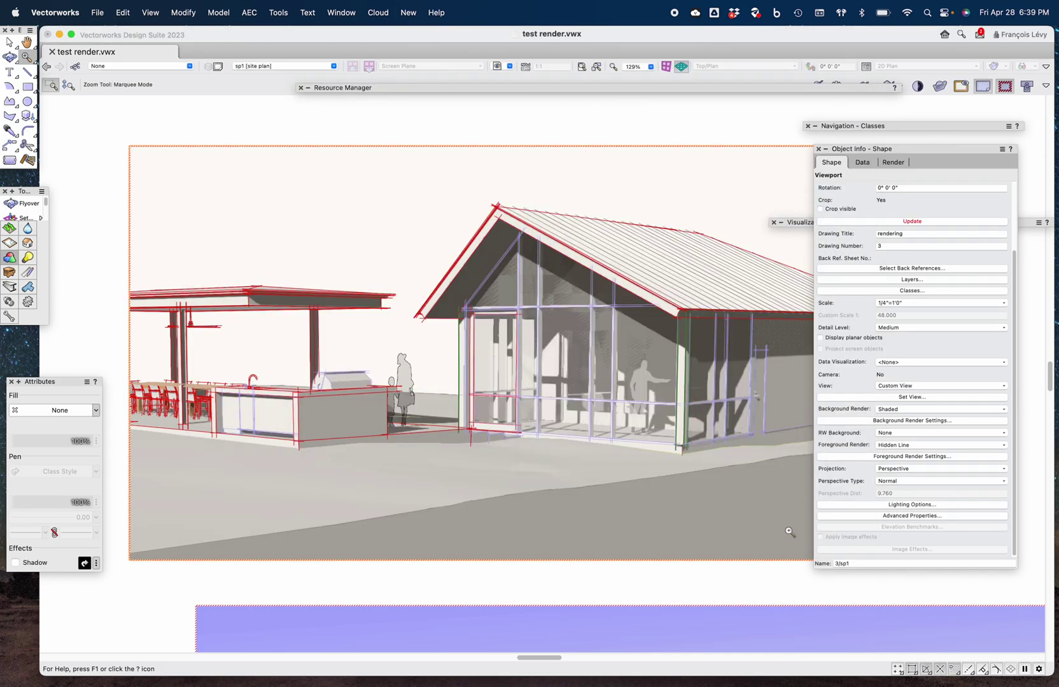
Step: Update the viewport so the house and pavilion linework redraws in uniform grey
left_click(882, 222)
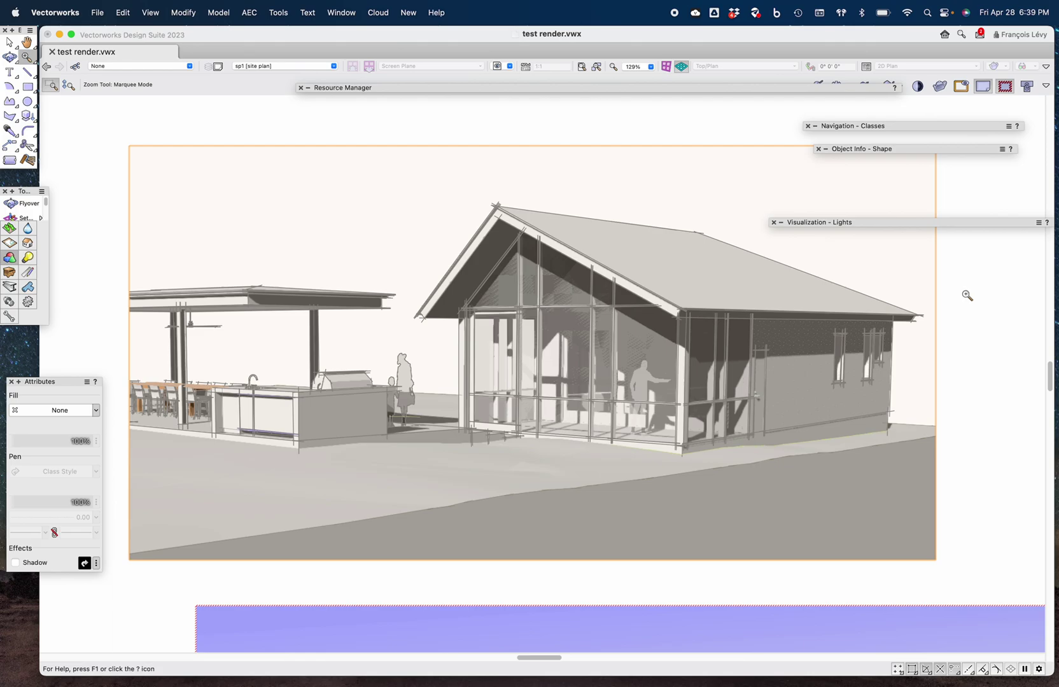
scroll(963, 294, "down", 5)
scroll(967, 295, "up", 3)
scroll(967, 296, "up", 3)
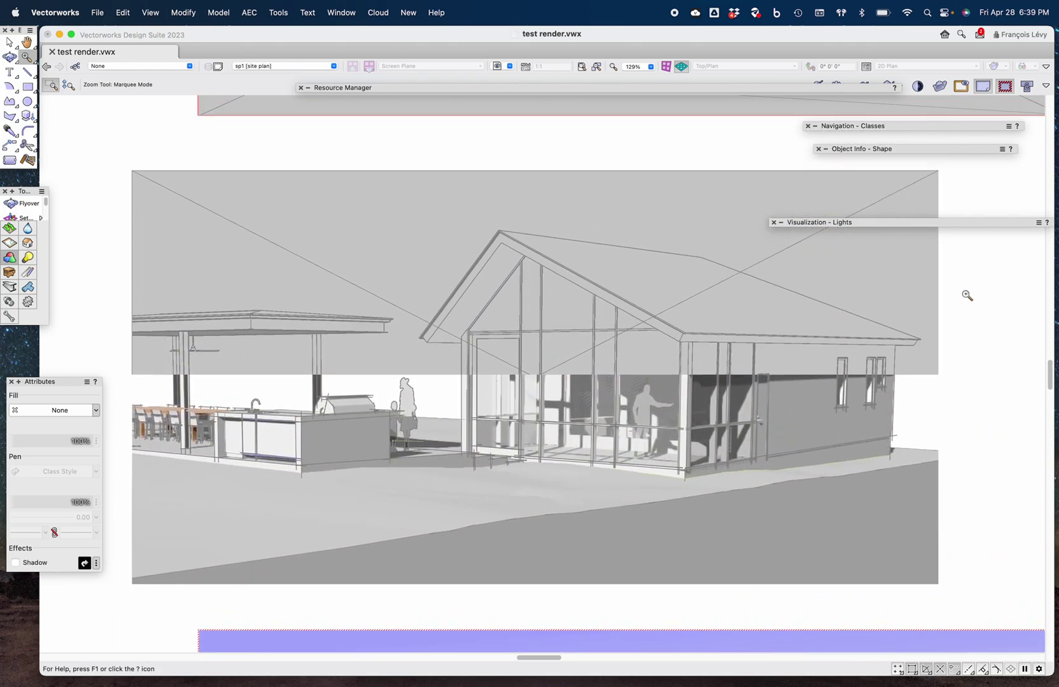
left_click(27, 86)
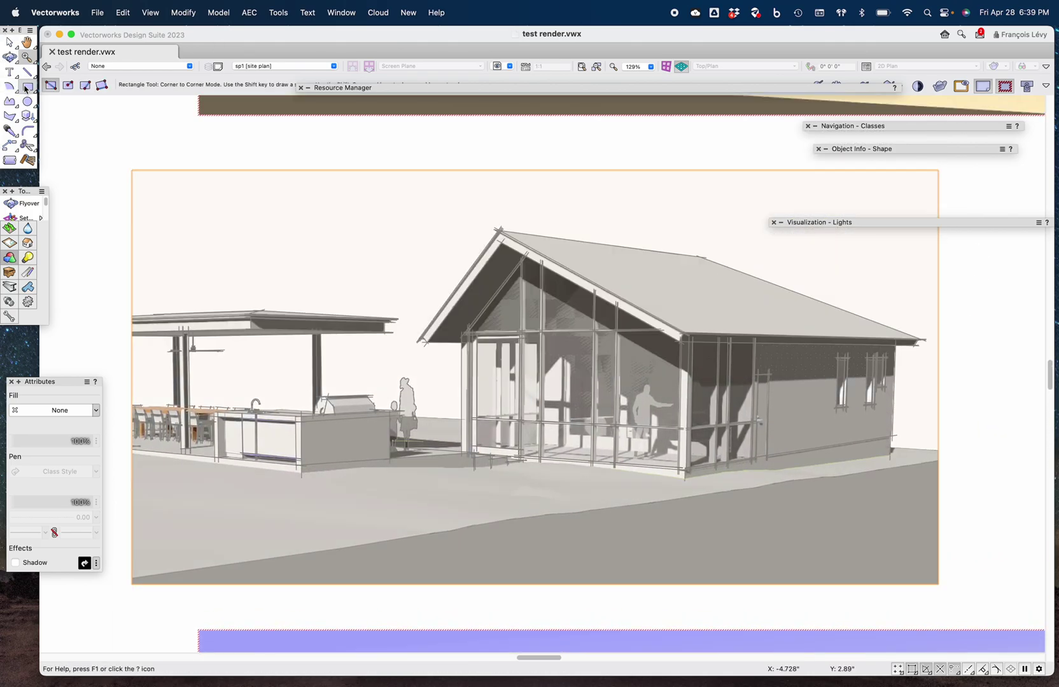
Step: Draw a rectangle from the viewport's top-left corner to the horizon at right, with no outline
left_click(131, 169)
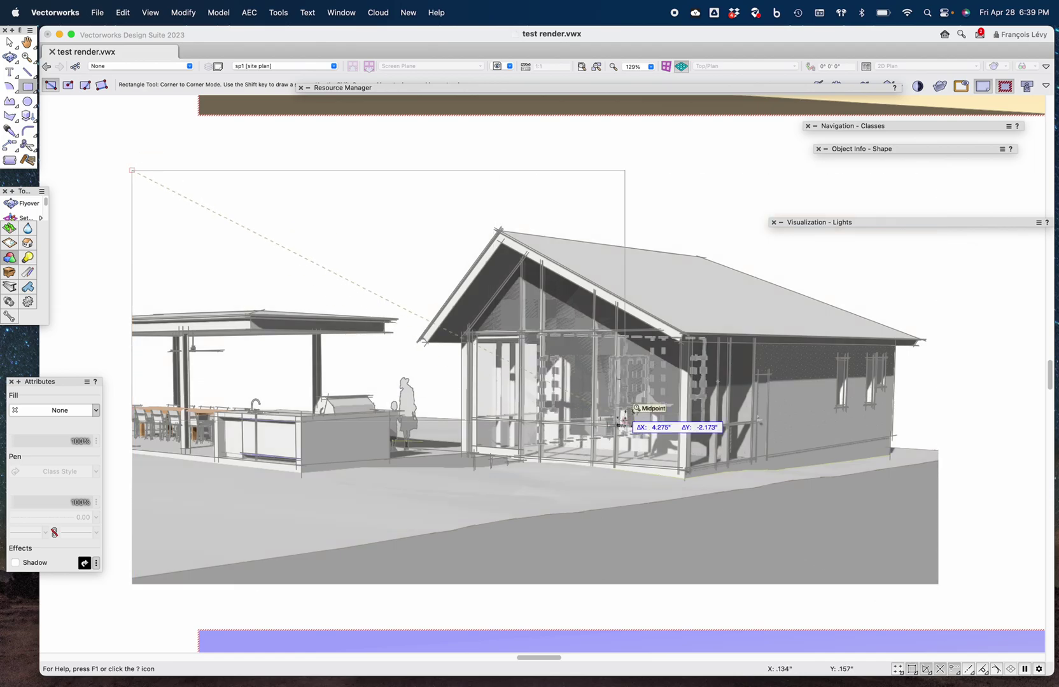
left_click(936, 487)
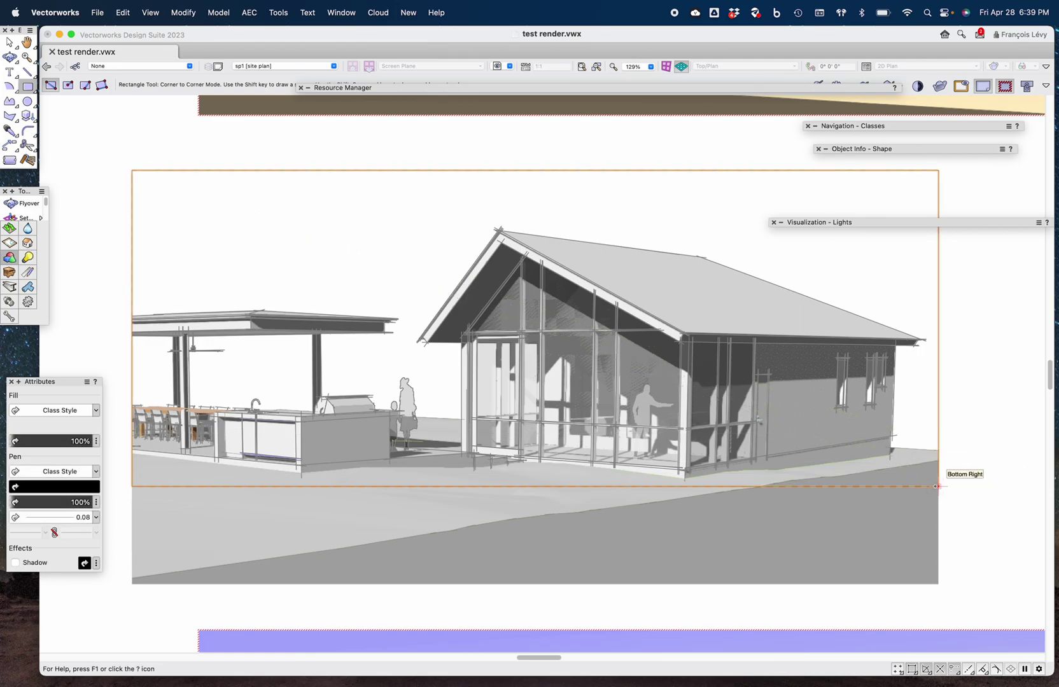
left_click(37, 473)
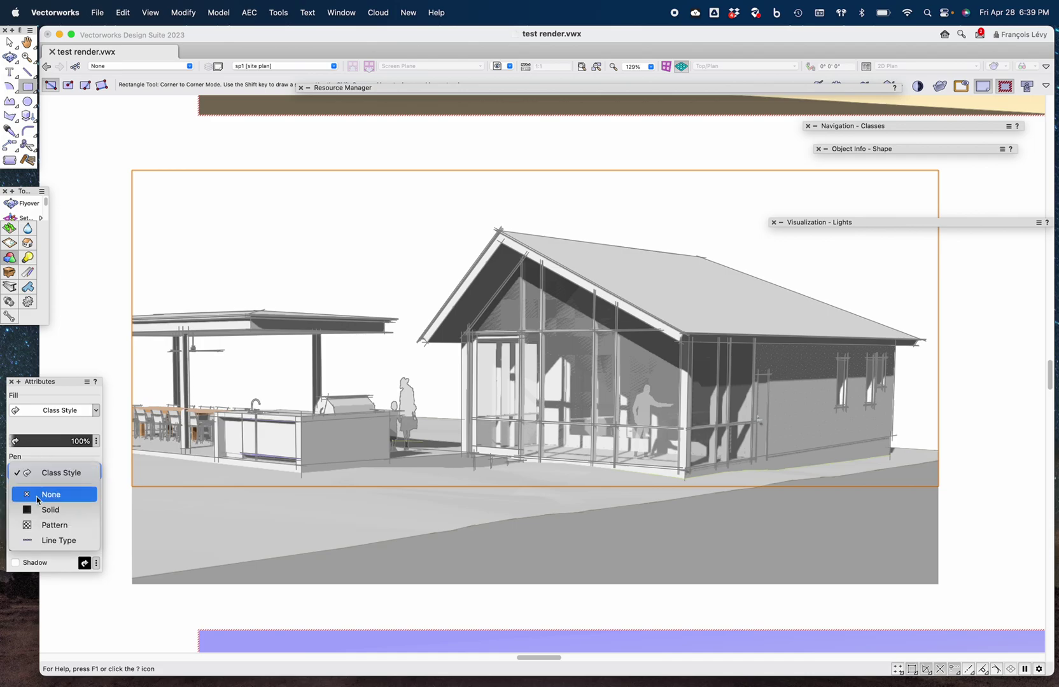
left_click(38, 495)
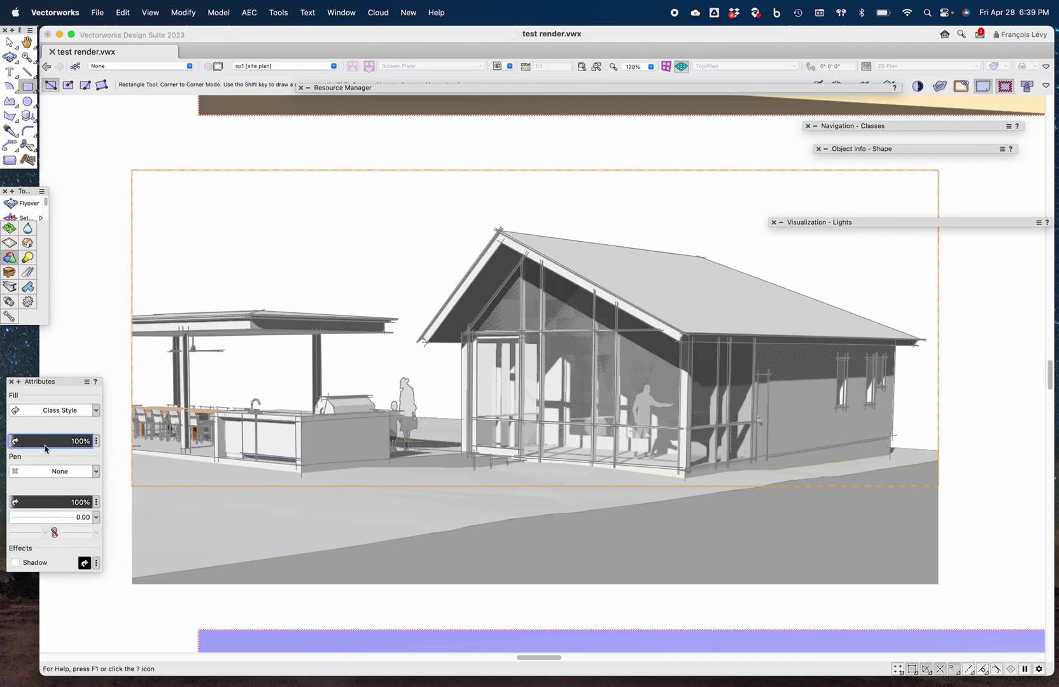
Step: Give the sky rectangle a purple-to-yellow gradient fill
left_click(60, 410)
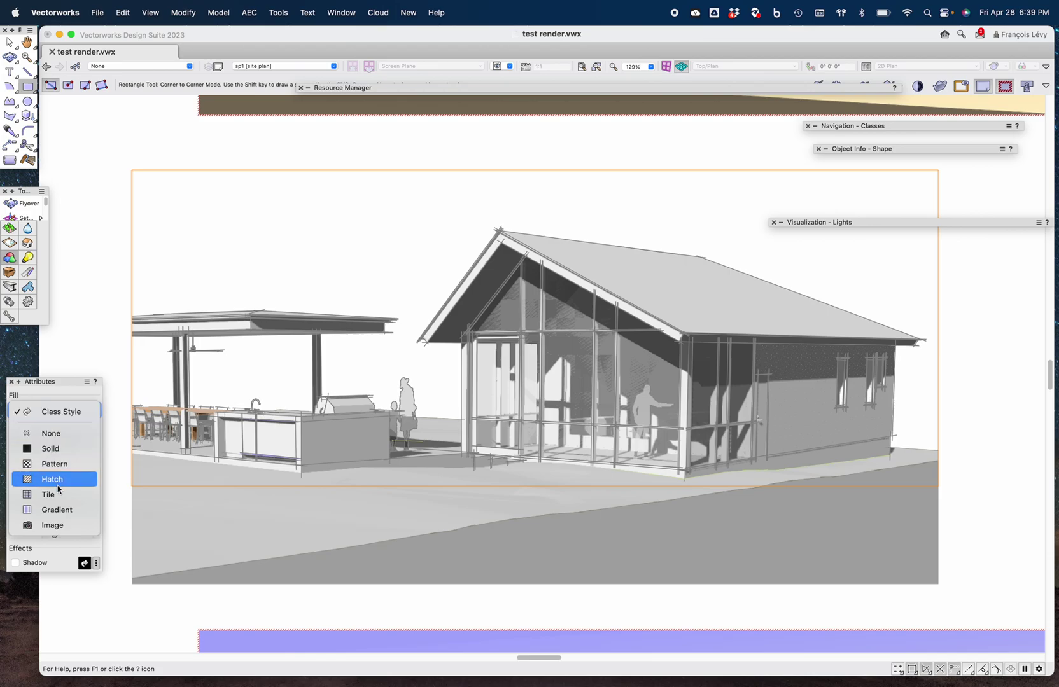
key("Escape")
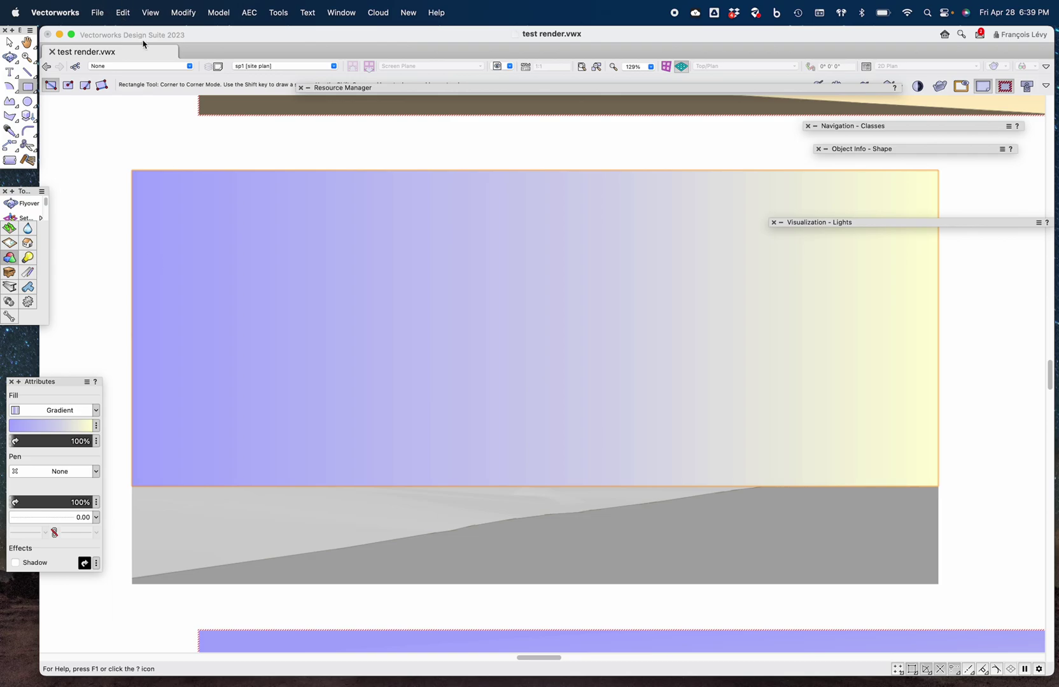
left_click(184, 12)
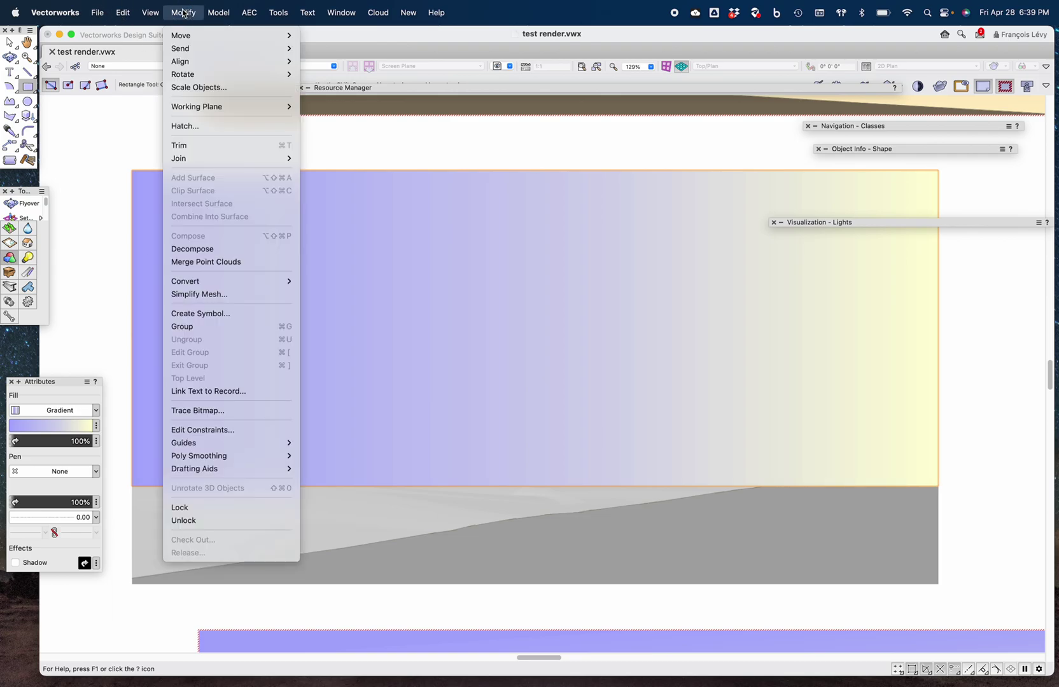
left_click(188, 10)
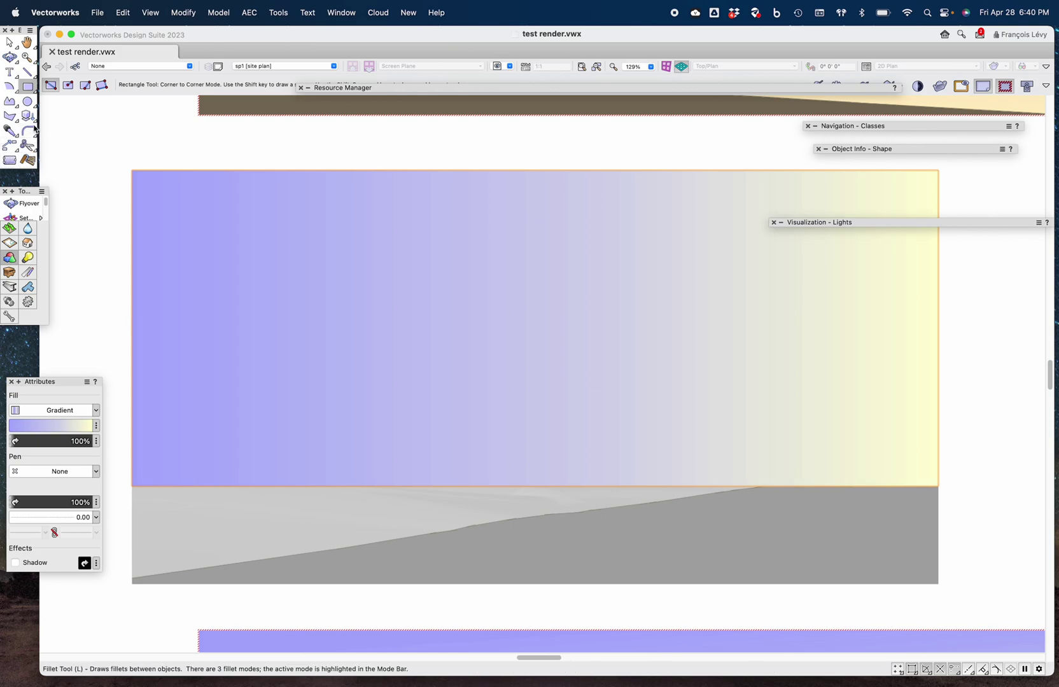
Step: Remap the gradient with the Attribute Mapping tool to span the rectangle's top and bottom edges
left_click(13, 119)
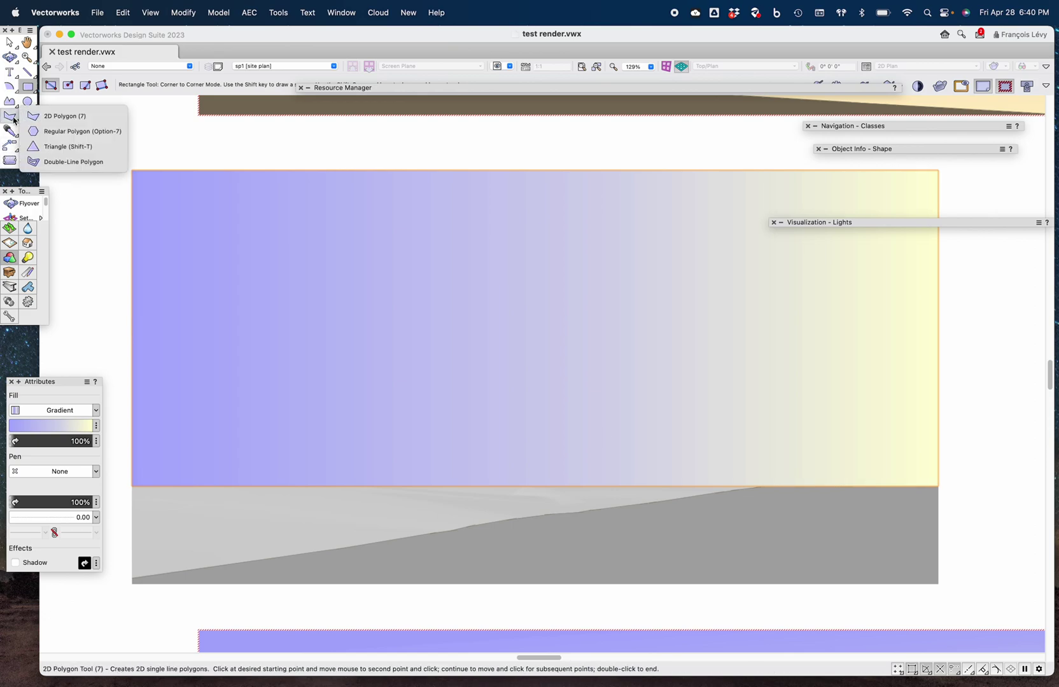
left_click(12, 132)
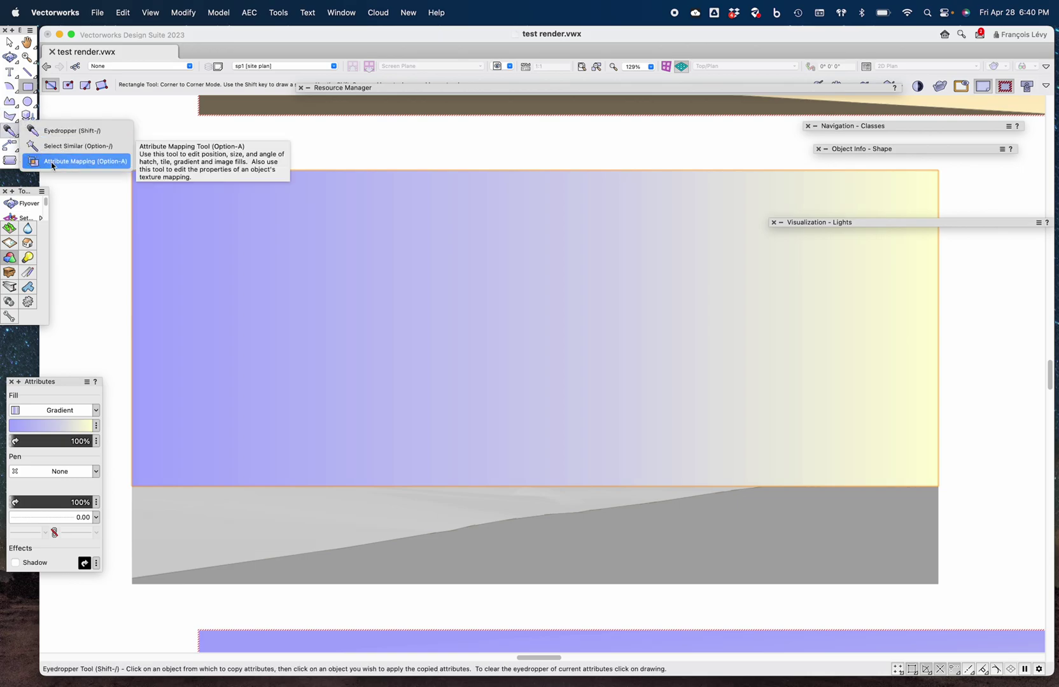
left_click(53, 163)
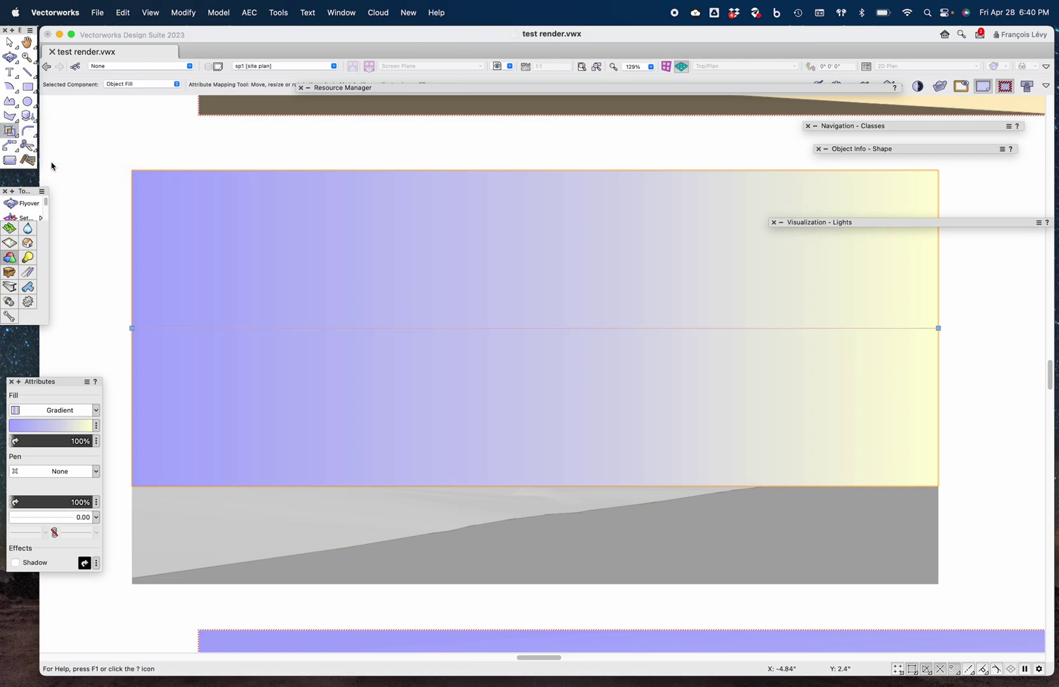
left_click_drag(130, 328, 496, 170)
left_click_drag(937, 328, 514, 487)
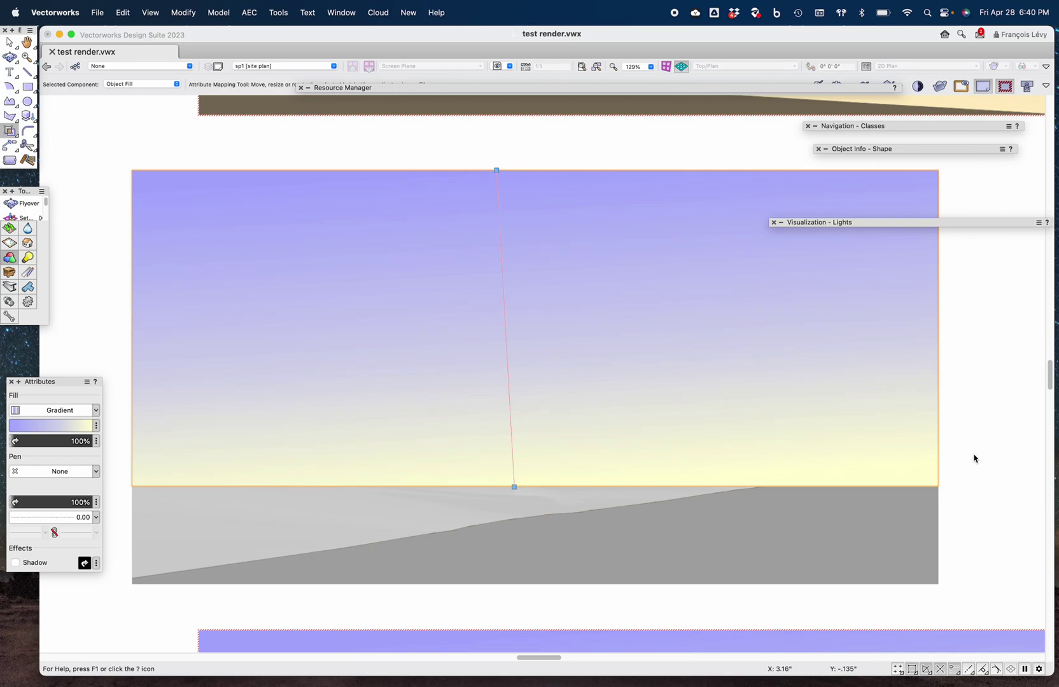
Step: Send the sky rectangle behind the house model, trying a resize and undoing it
key("super+b")
key("x")
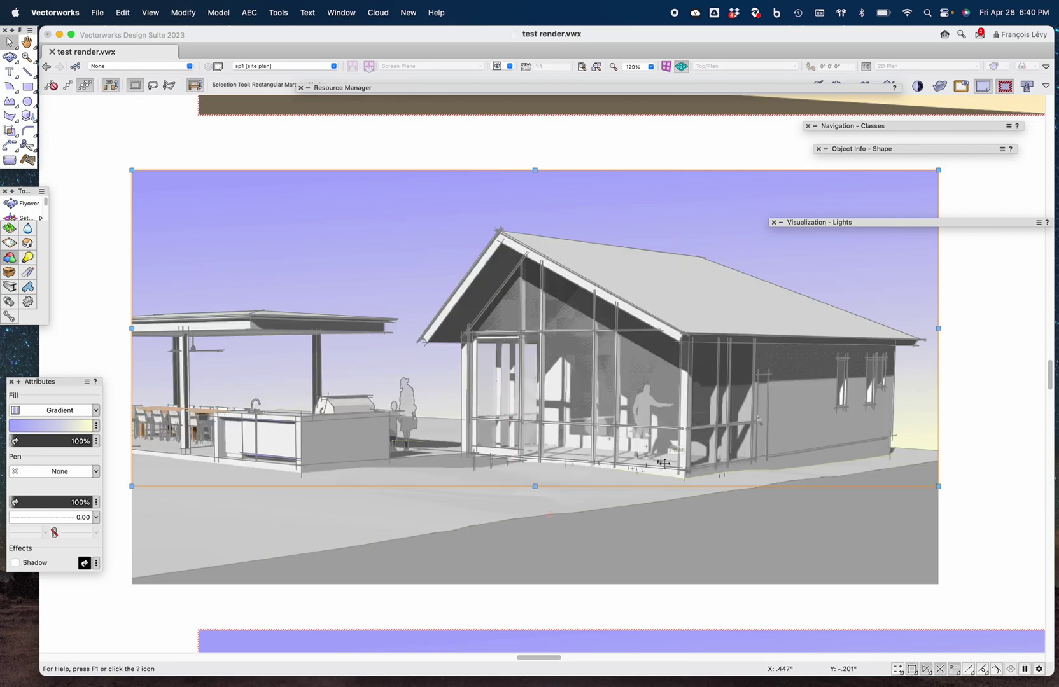
left_click_drag(534, 486, 536, 457)
key("super+z")
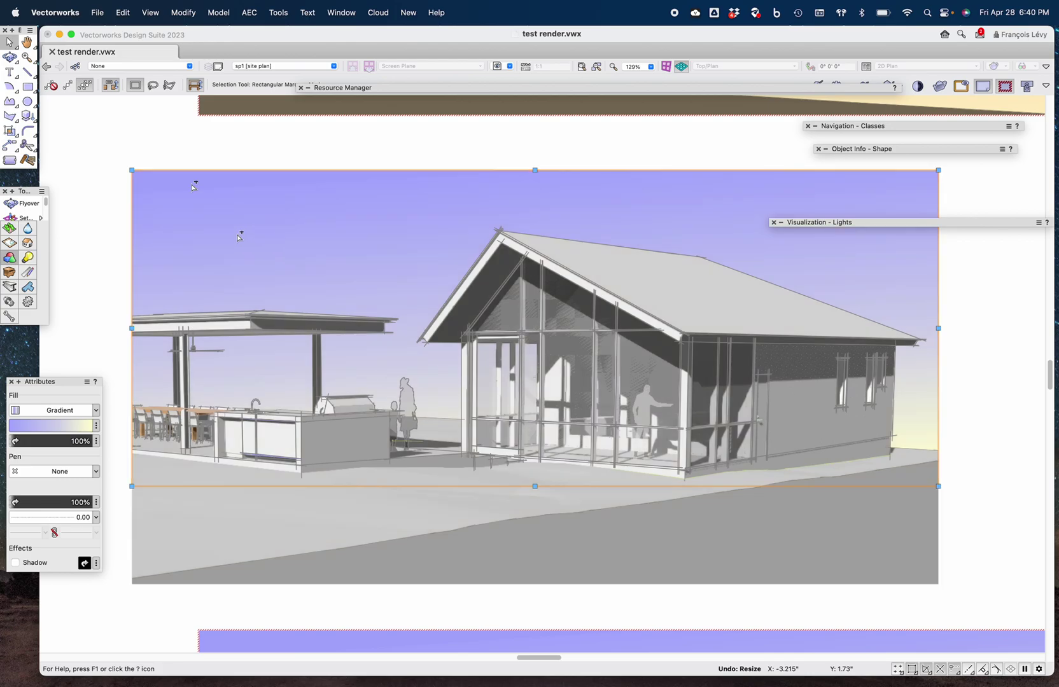
Step: Pull the gradient's lower end up to just above the ground line, then zoom out and deselect
left_click(10, 132)
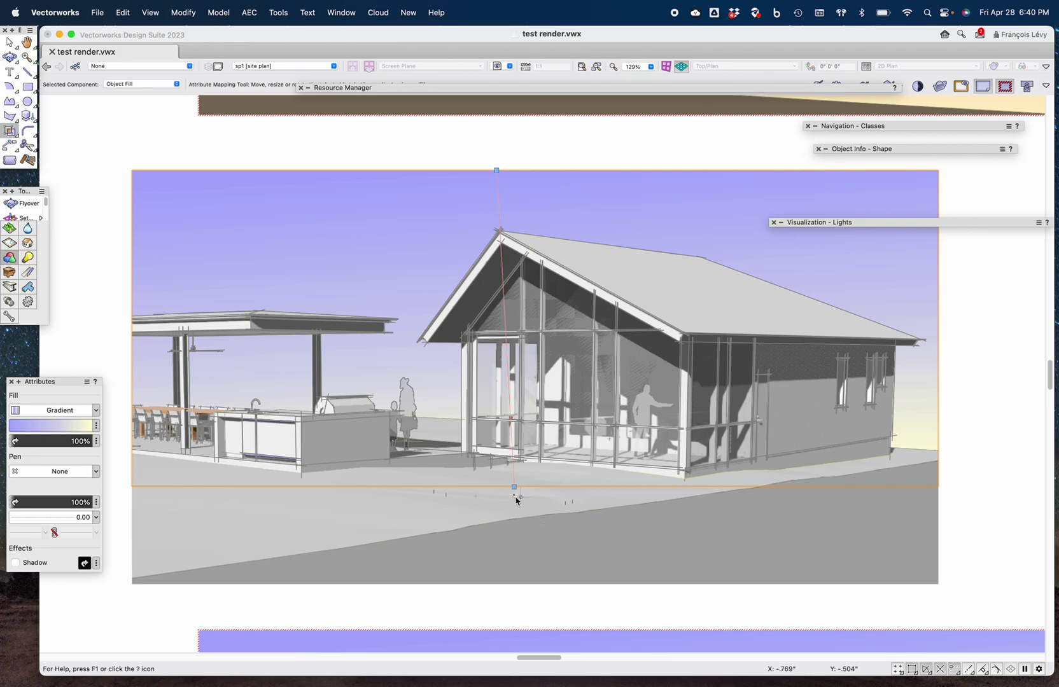
left_click_drag(515, 484, 522, 462)
left_click_drag(497, 170, 498, 187)
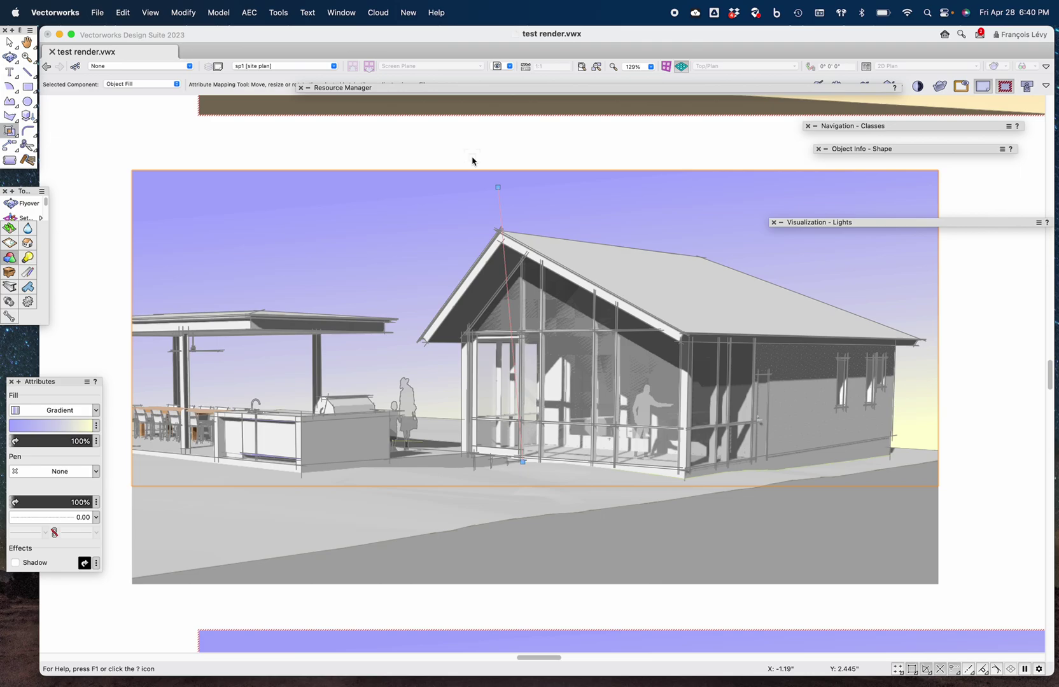
key("x")
key("super+minus")
left_click(818, 338)
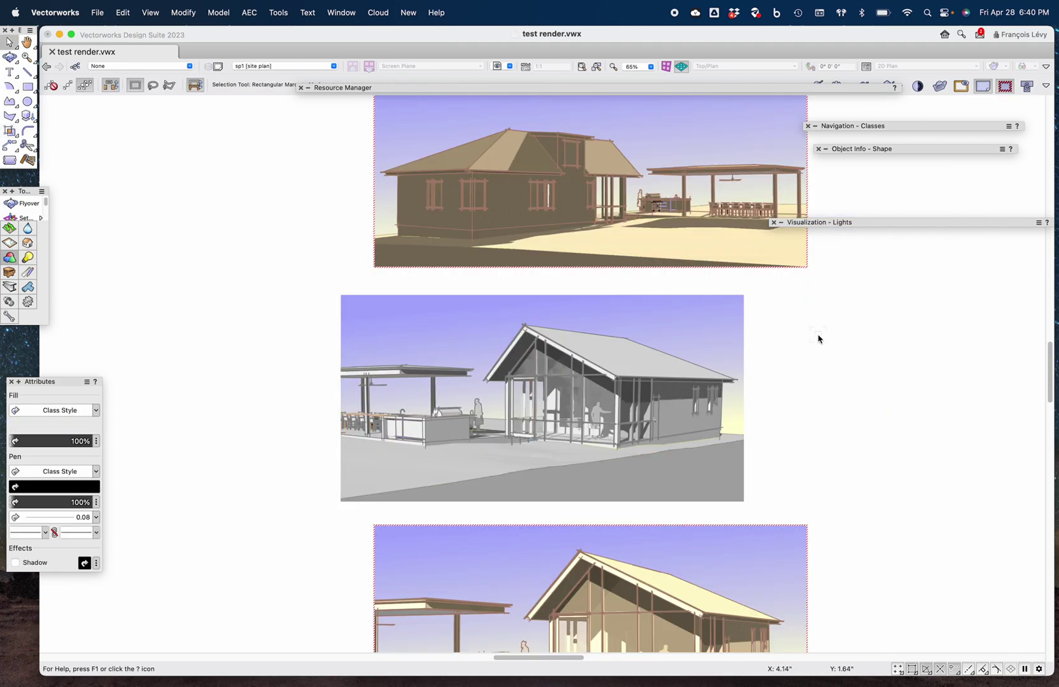
Step: Enable image effects on the middle viewport and apply the Sepia Tint preset
left_click(633, 398)
mouse_move(925, 224)
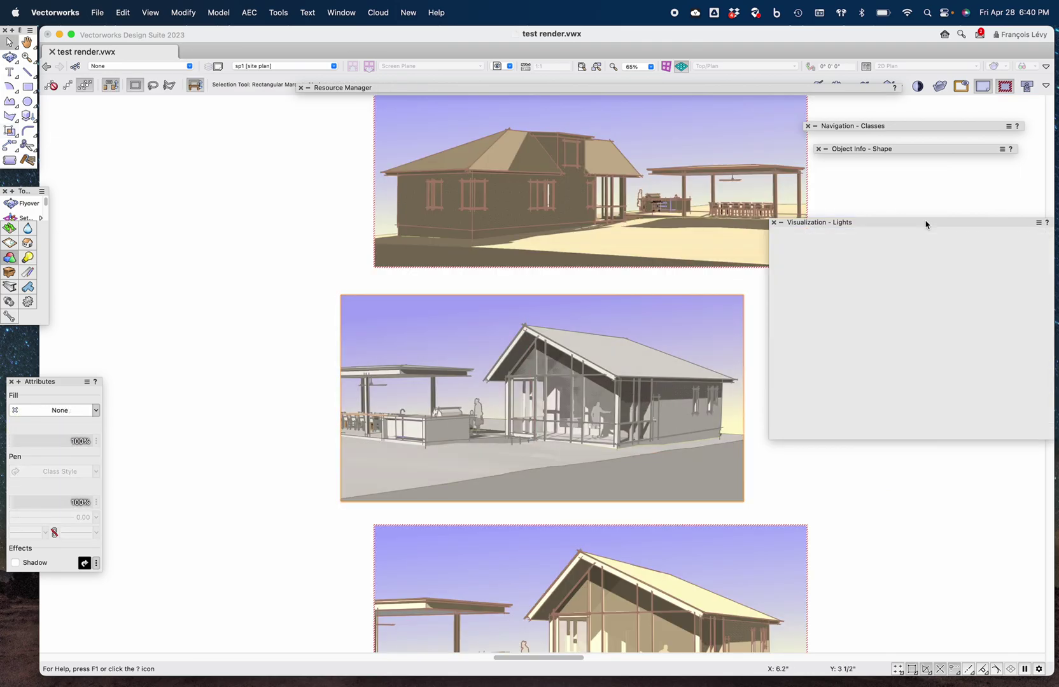
mouse_move(915, 152)
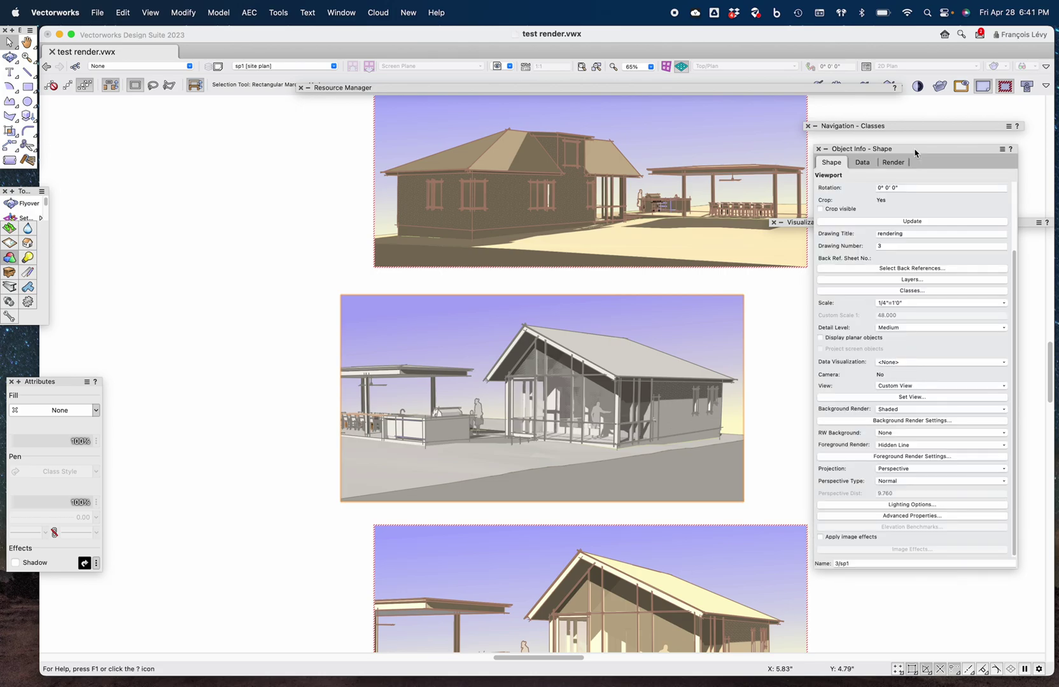
left_click(821, 538)
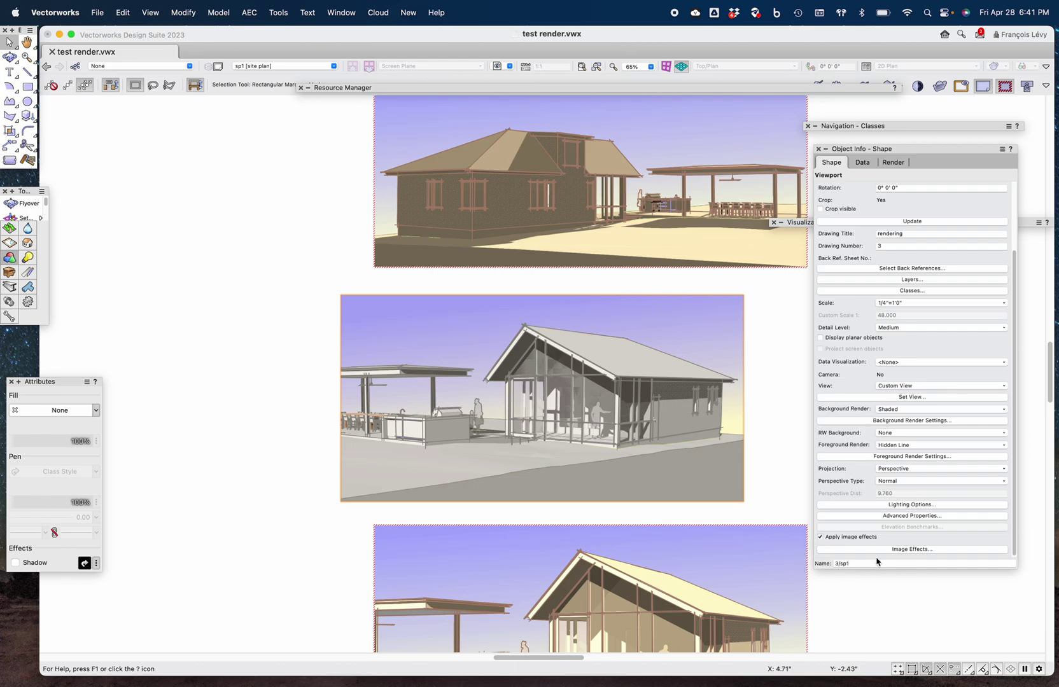
left_click(887, 551)
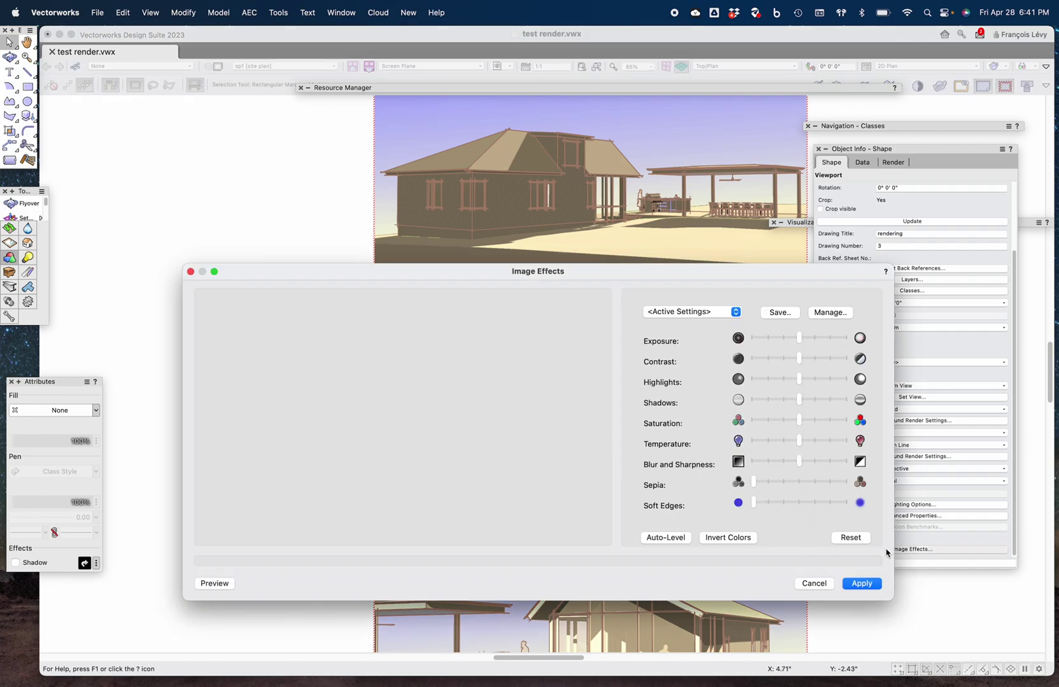
left_click(700, 312)
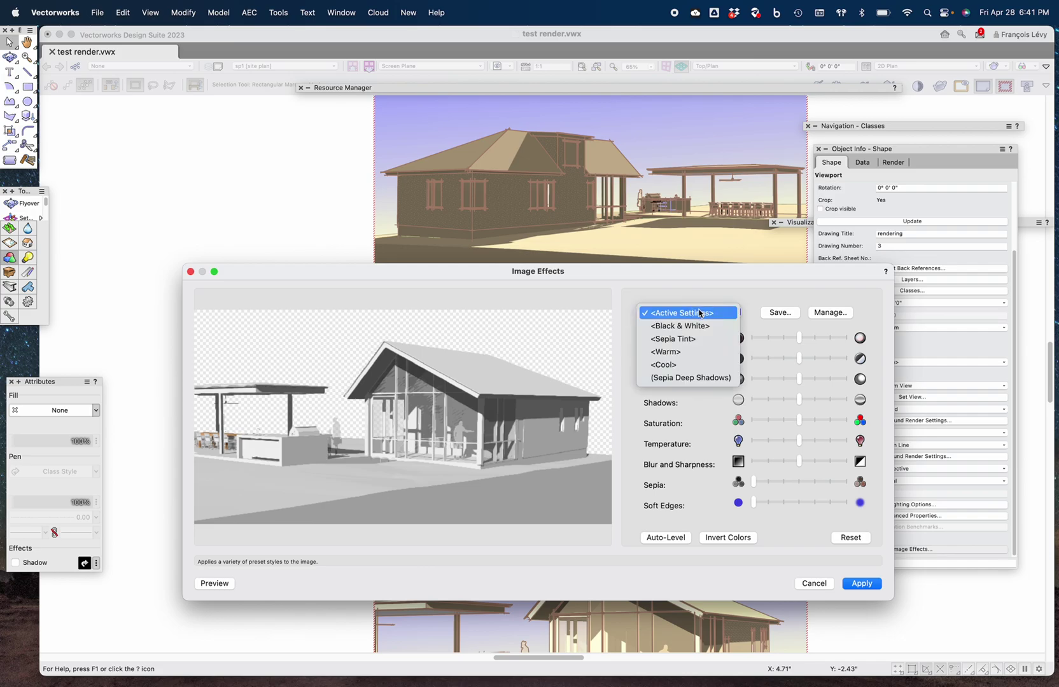
left_click(683, 340)
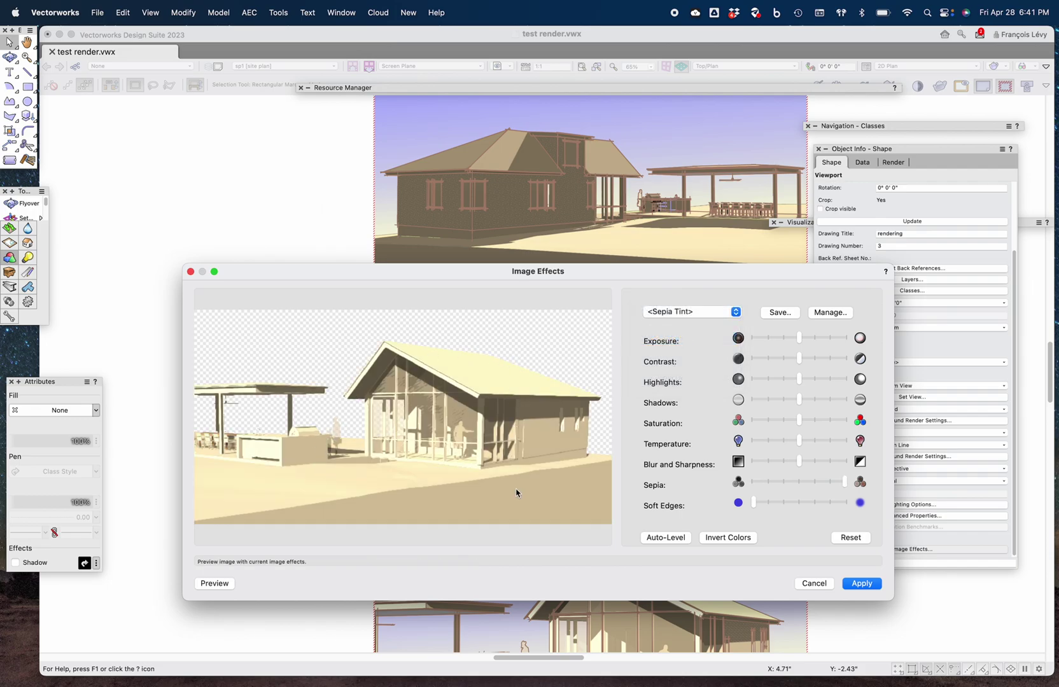
left_click(857, 584)
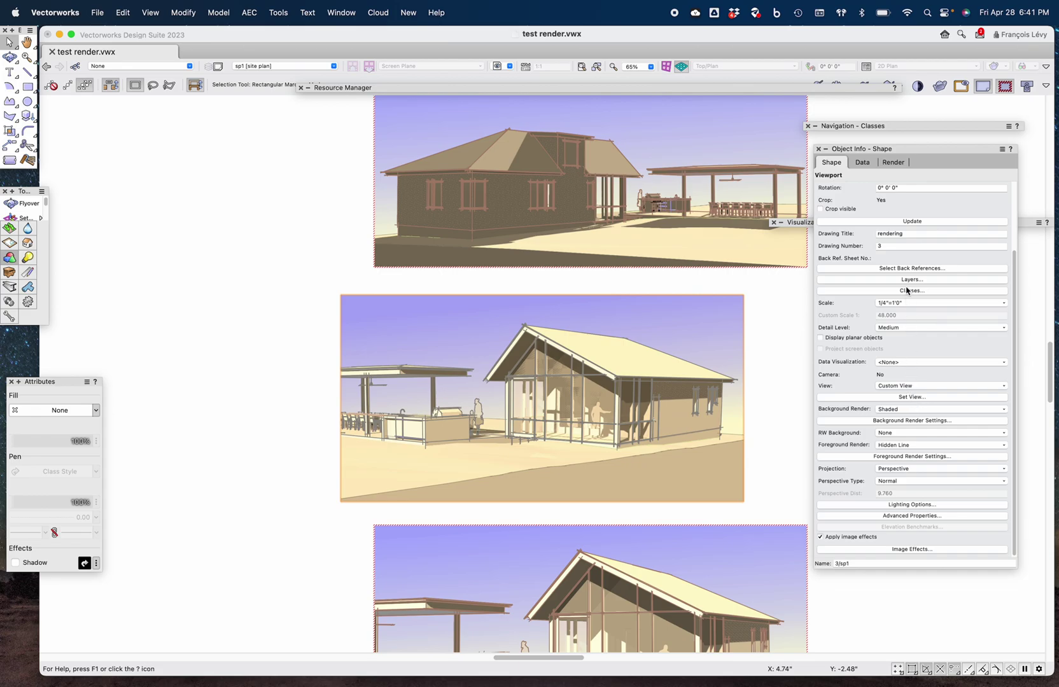
Step: Change the viewport's image effect preset to Sepia Deep Shadows and apply it
left_click(912, 549)
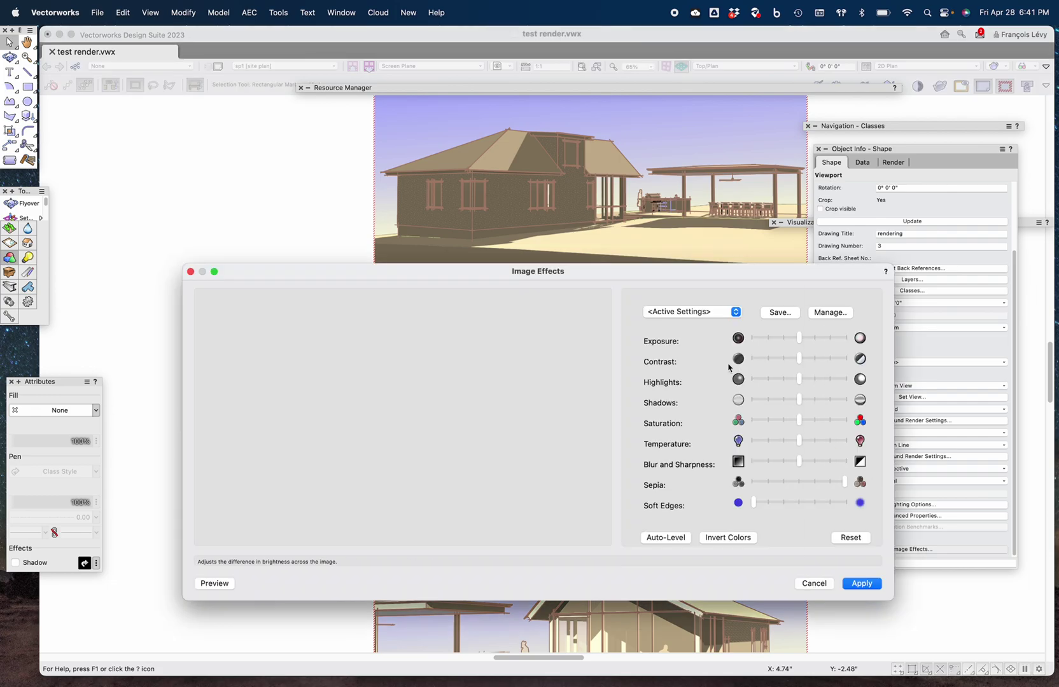
left_click(681, 312)
left_click(679, 313)
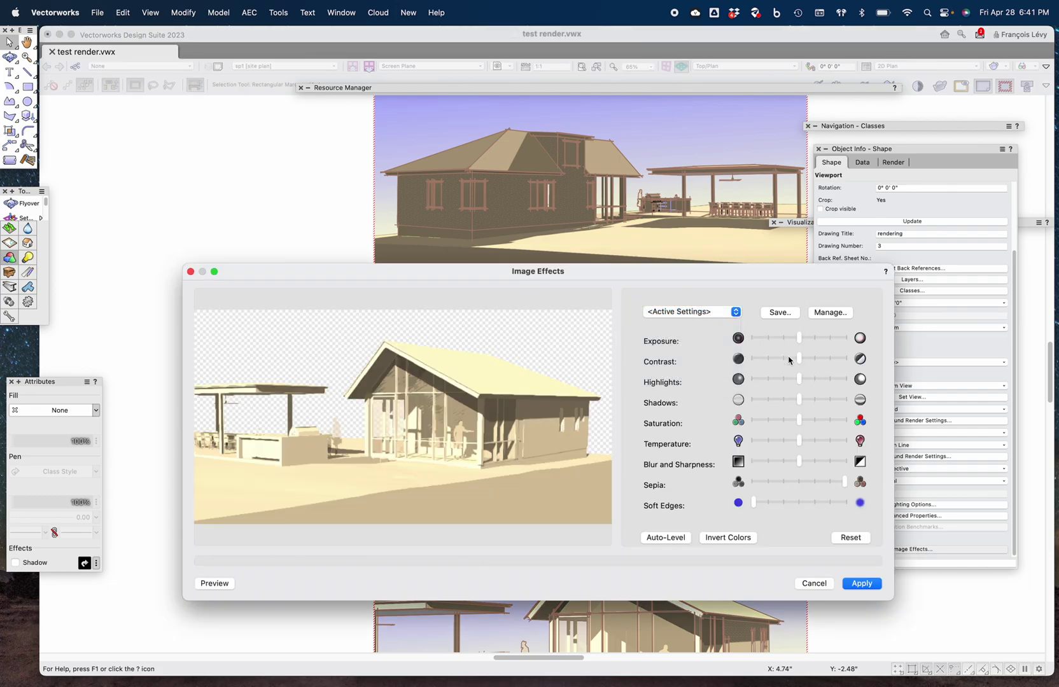
left_click(706, 311)
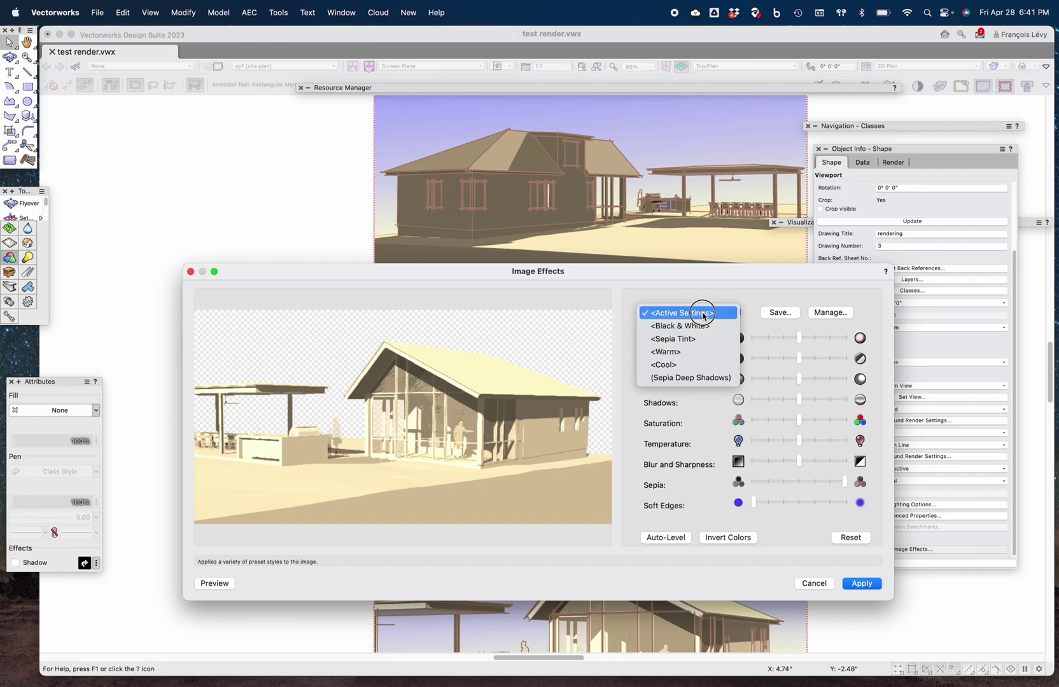
left_click(657, 383)
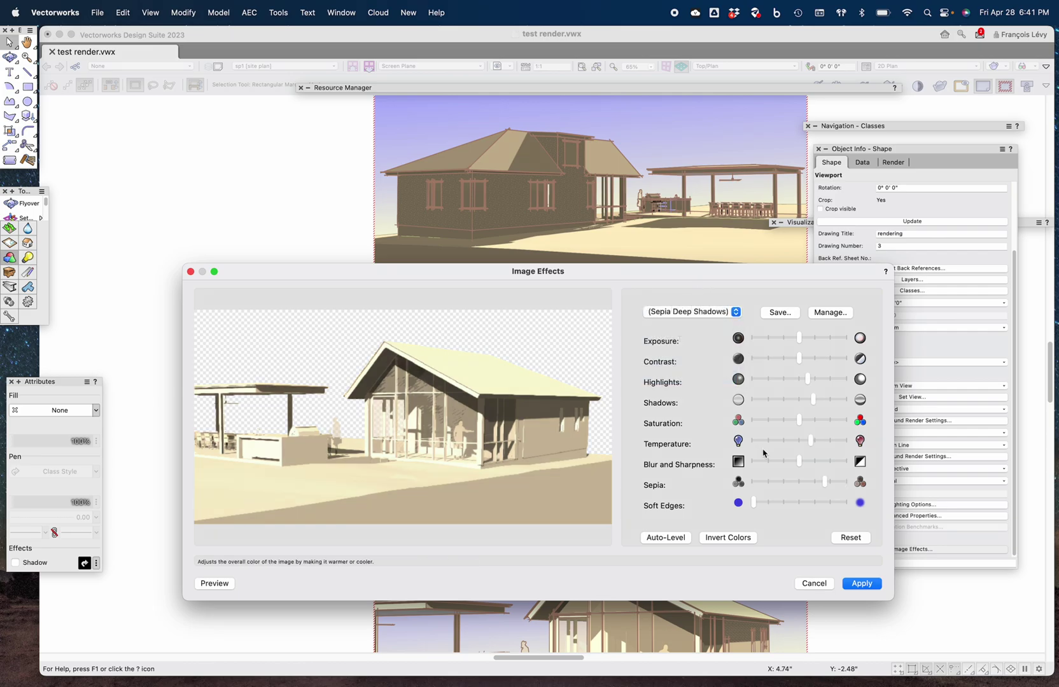
left_click(862, 584)
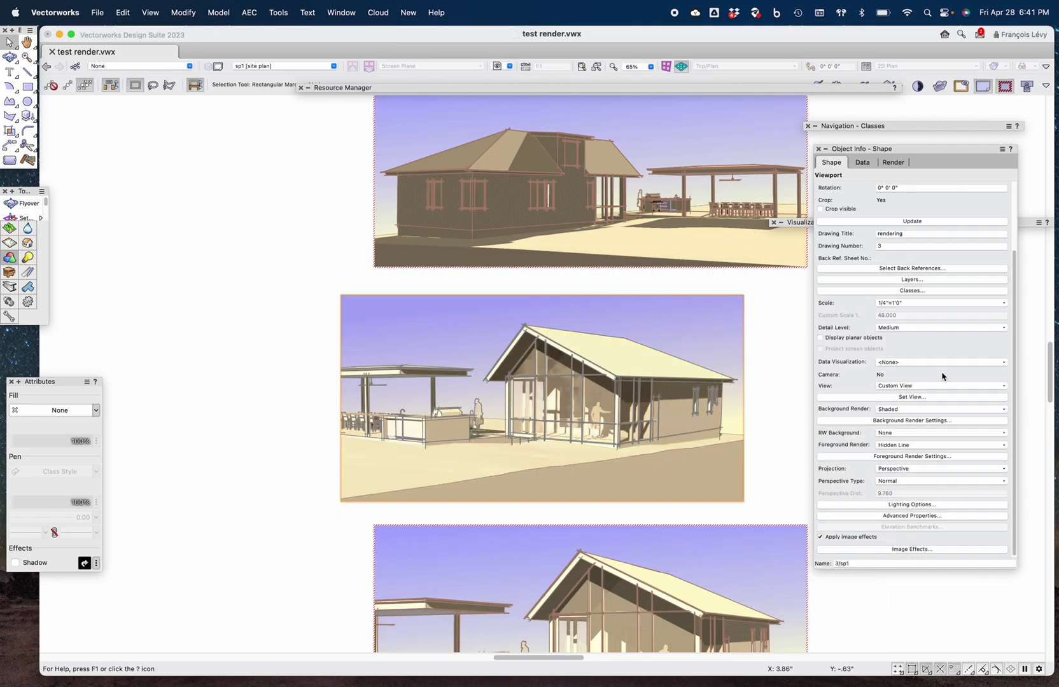
Step: Override all viewport classes with a brown pen colour and update the viewport
left_click(912, 290)
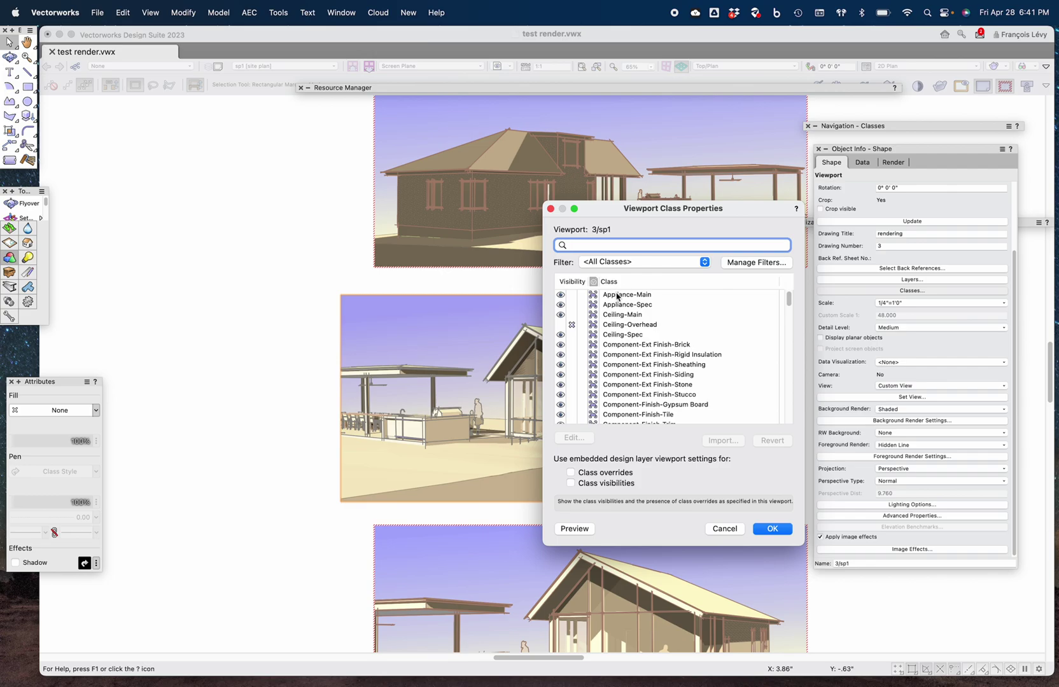
scroll(617, 298, "down", 10)
scroll(617, 297, "down", 10)
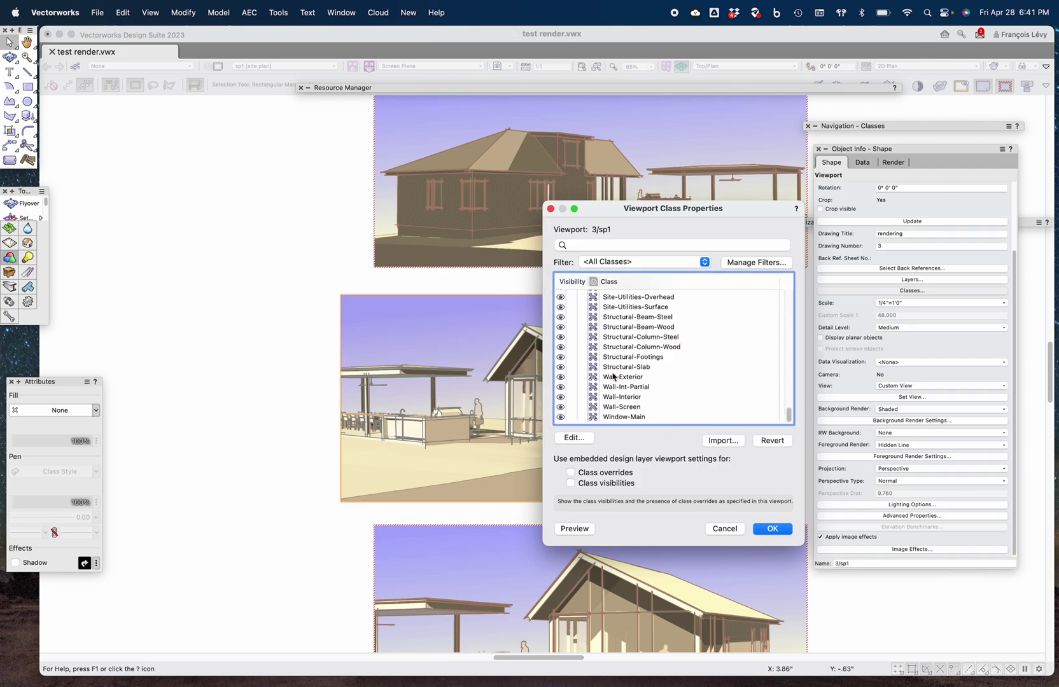
key("super+a")
scroll(614, 401, "up", 8)
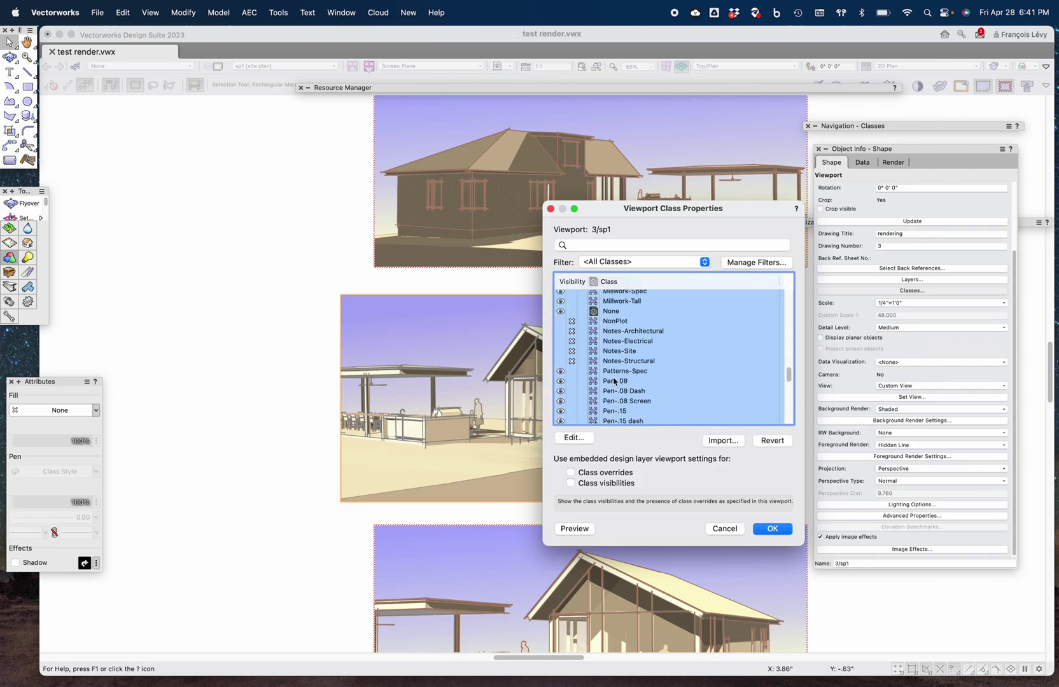
left_click(572, 438)
left_click(697, 222)
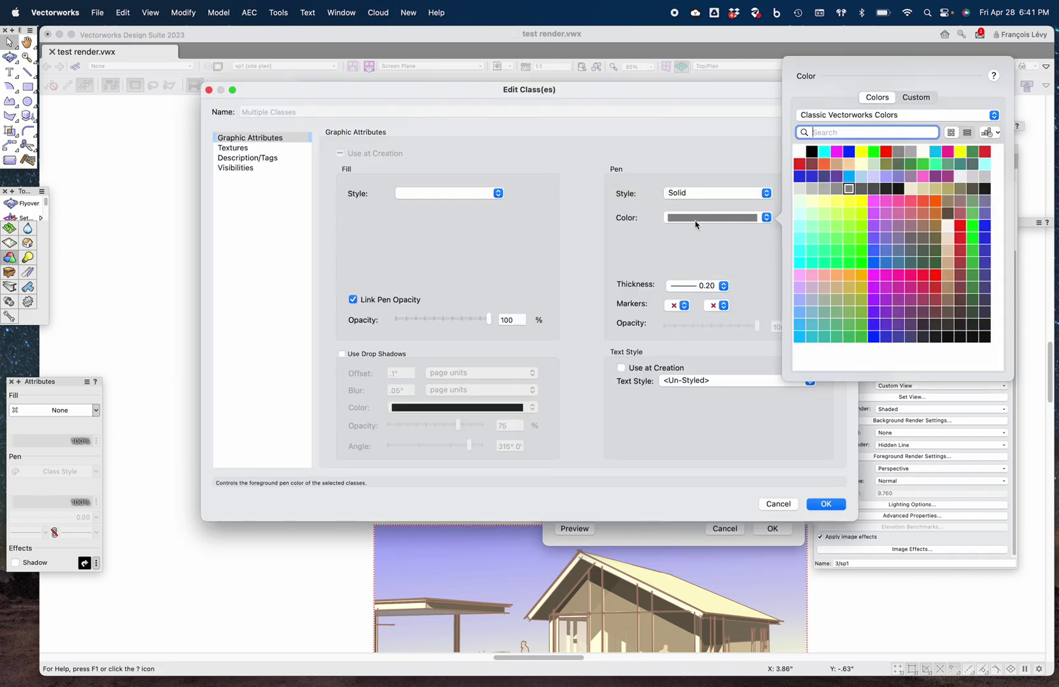
left_click(924, 229)
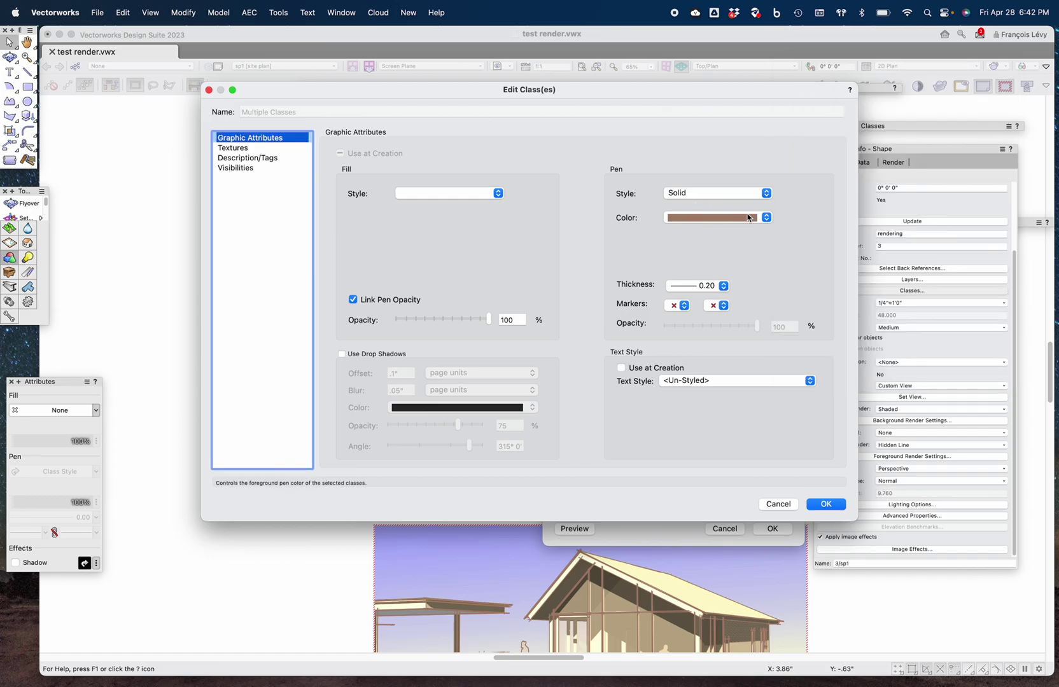
left_click(821, 504)
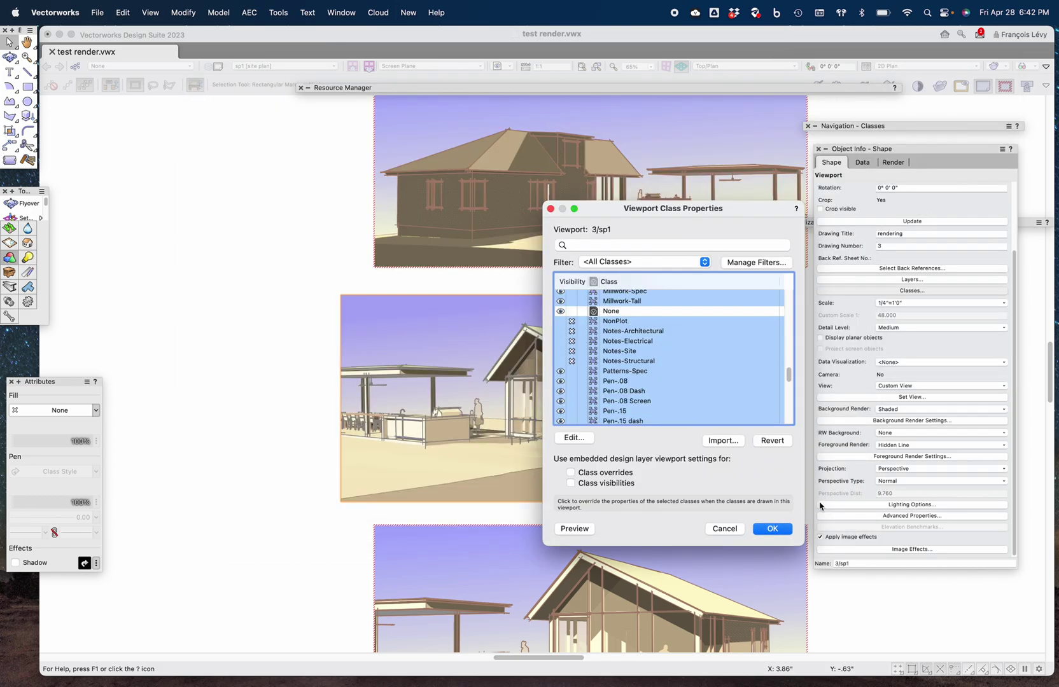
left_click(771, 531)
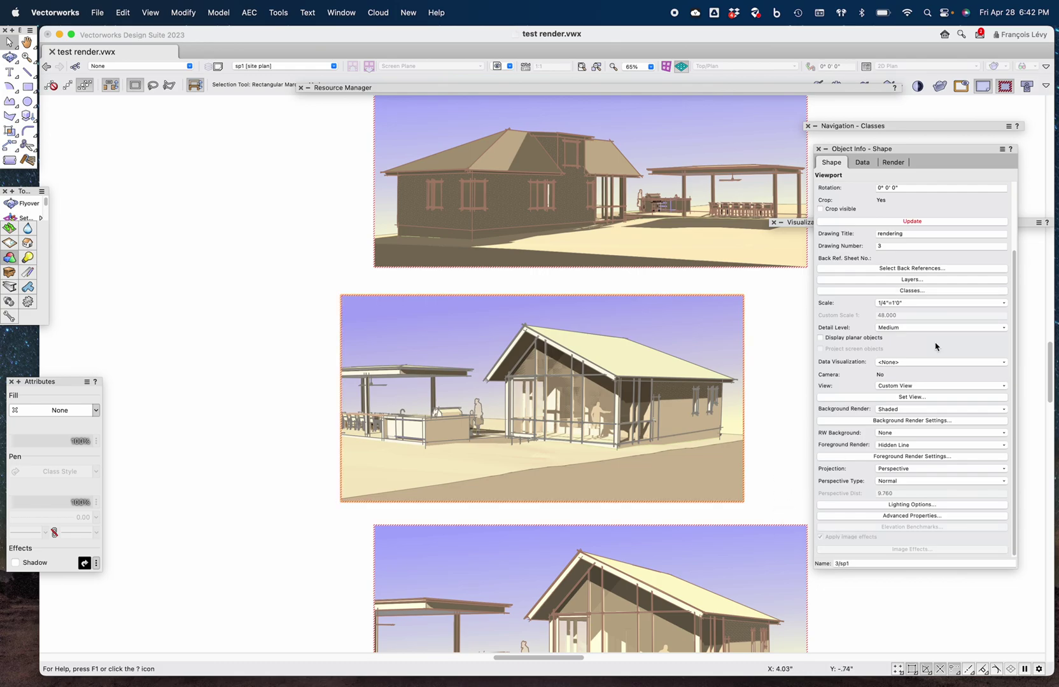
left_click(939, 222)
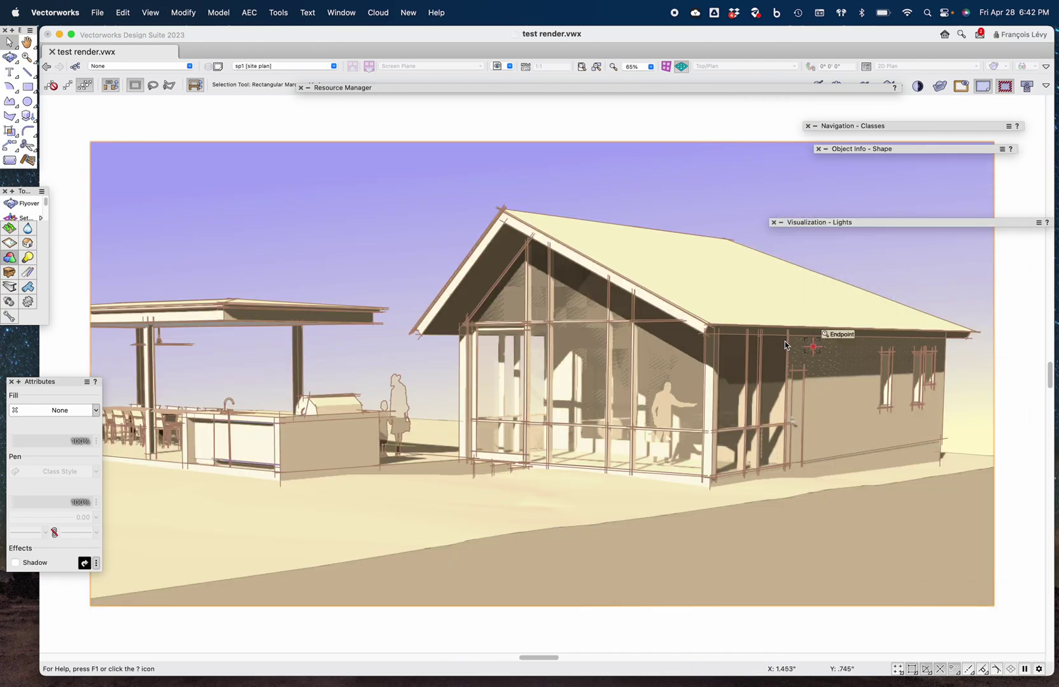
Step: Deselect the viewport once the brown-lined sepia render finishes updating
left_click(526, 124)
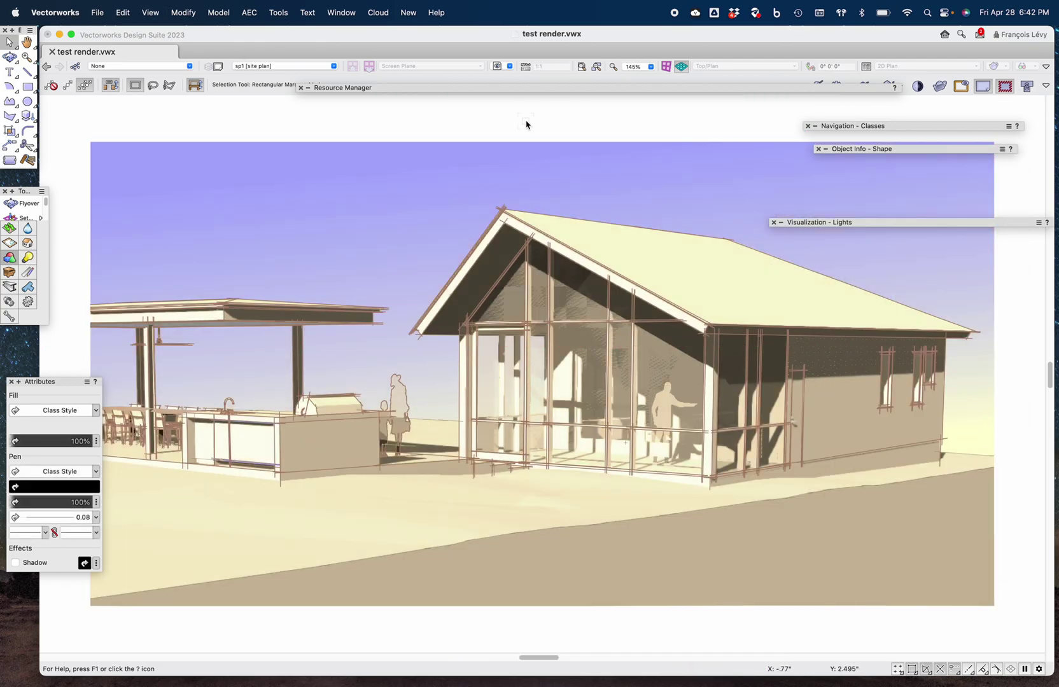